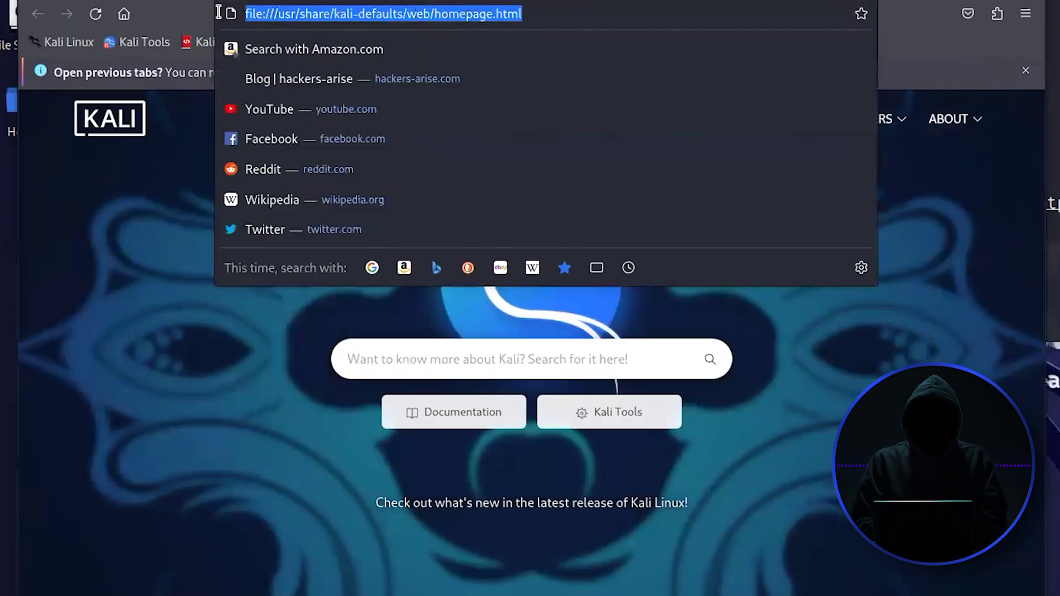
Replace the Kali homepage address in the address bar with a search for 'shodan'
key("BackSpace")
type("shod")
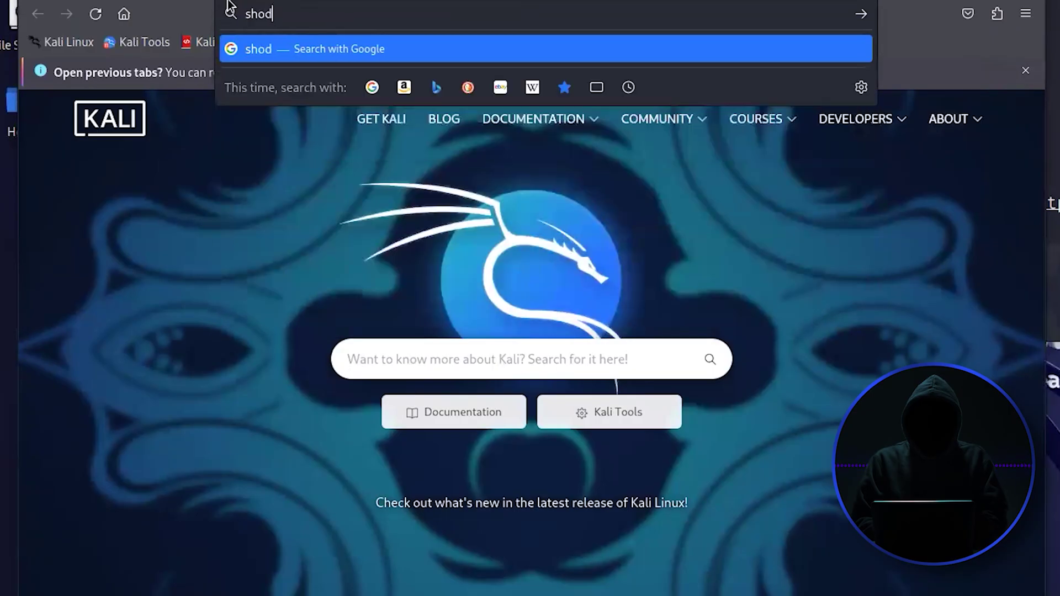
type("an.io/explore")
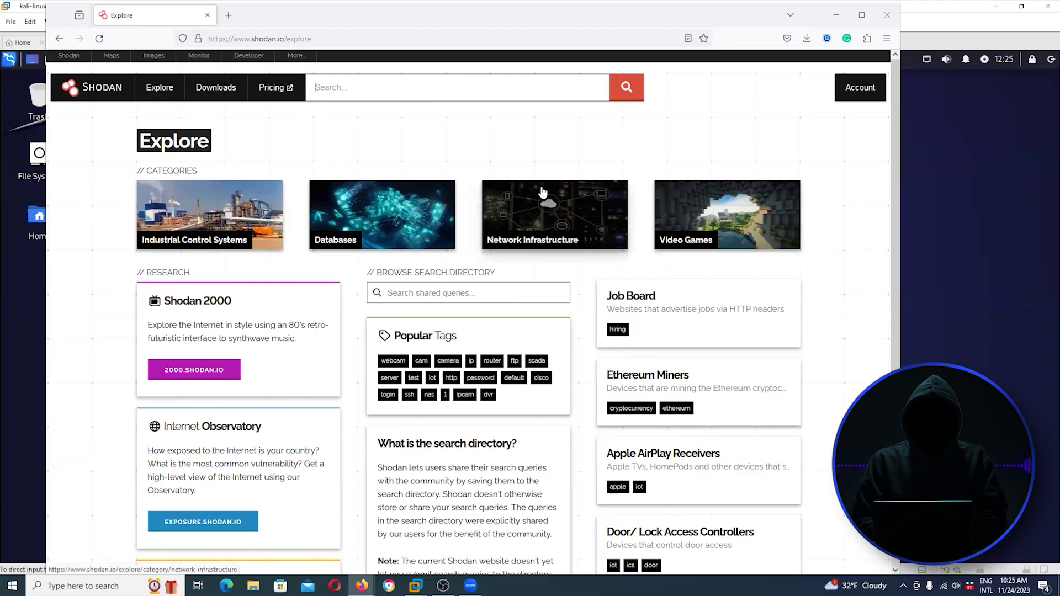
scroll(850, 202, "down", 4)
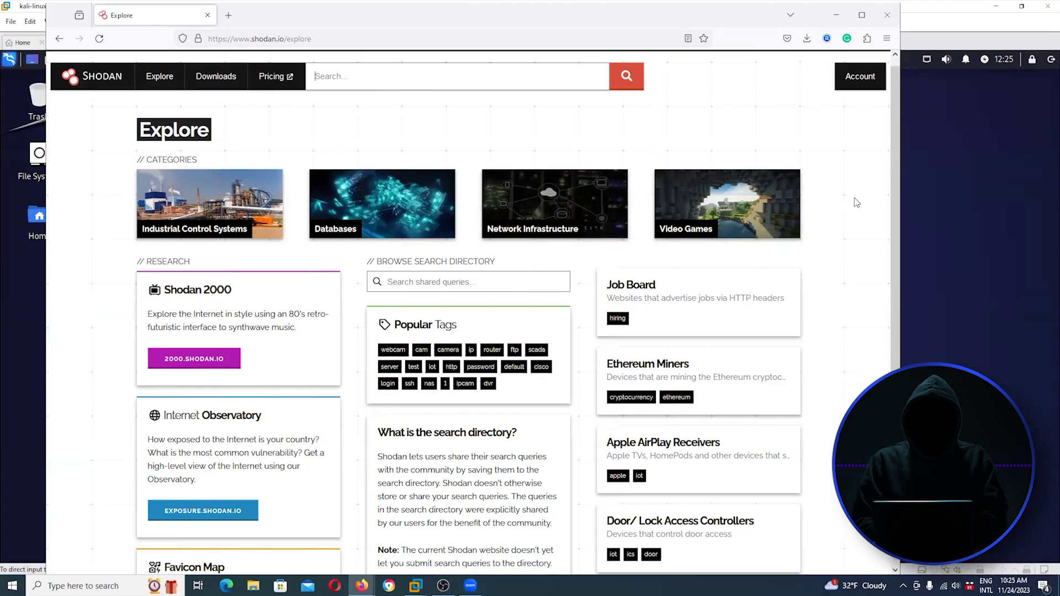
scroll(856, 202, "up", 3)
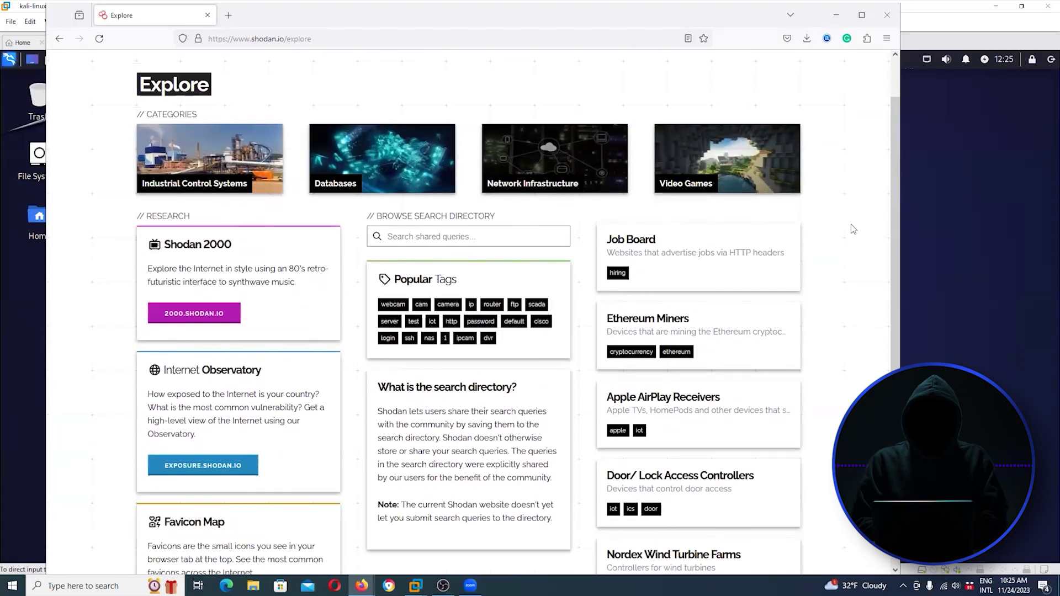
scroll(853, 230, "down", 2)
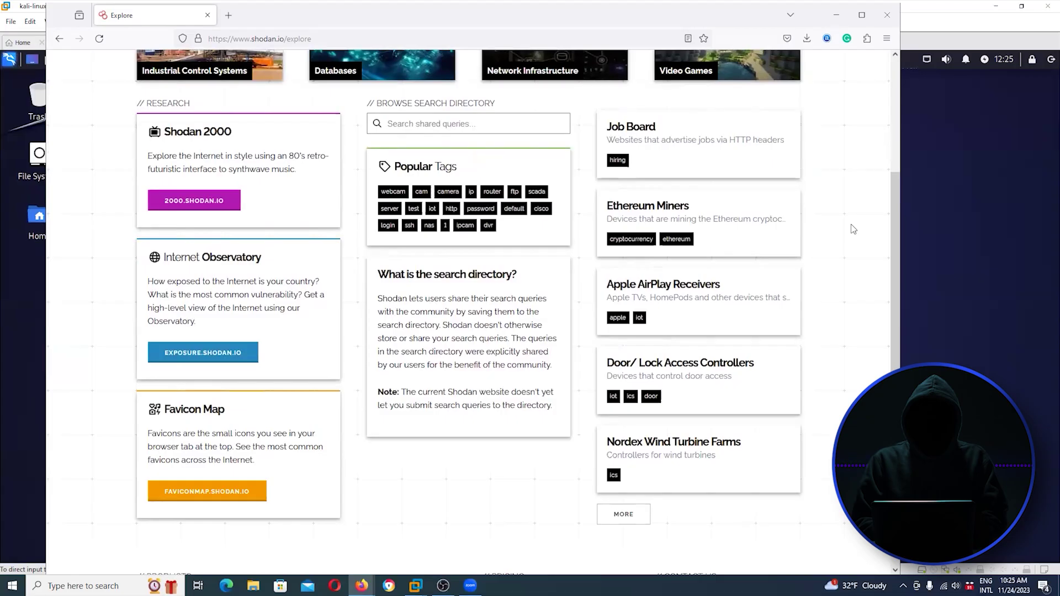
scroll(893, 261, "down", 2)
scroll(887, 230, "up", 1)
scroll(887, 230, "up", 2)
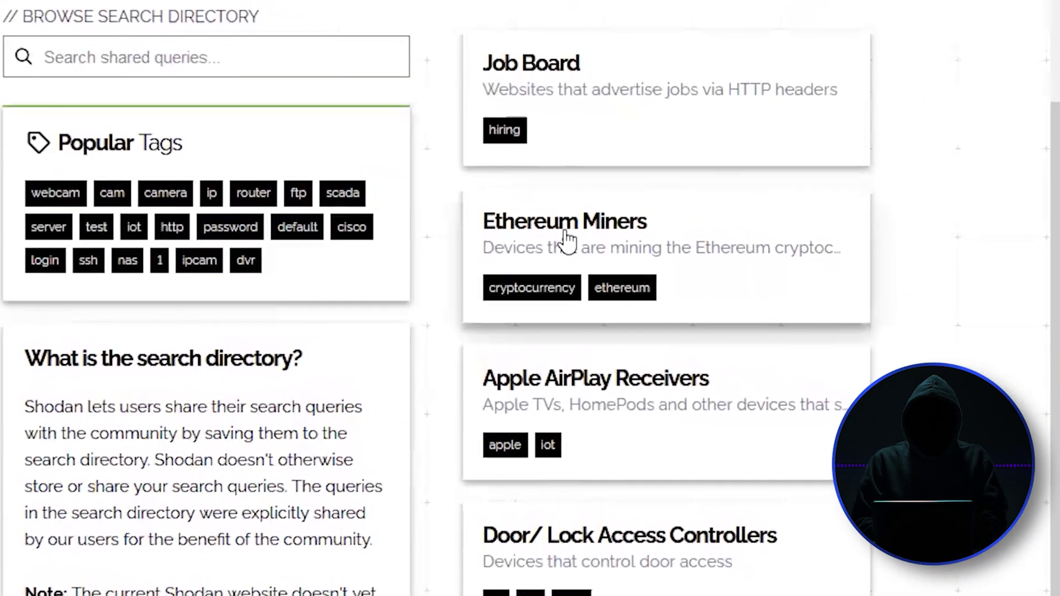
left_click(600, 224)
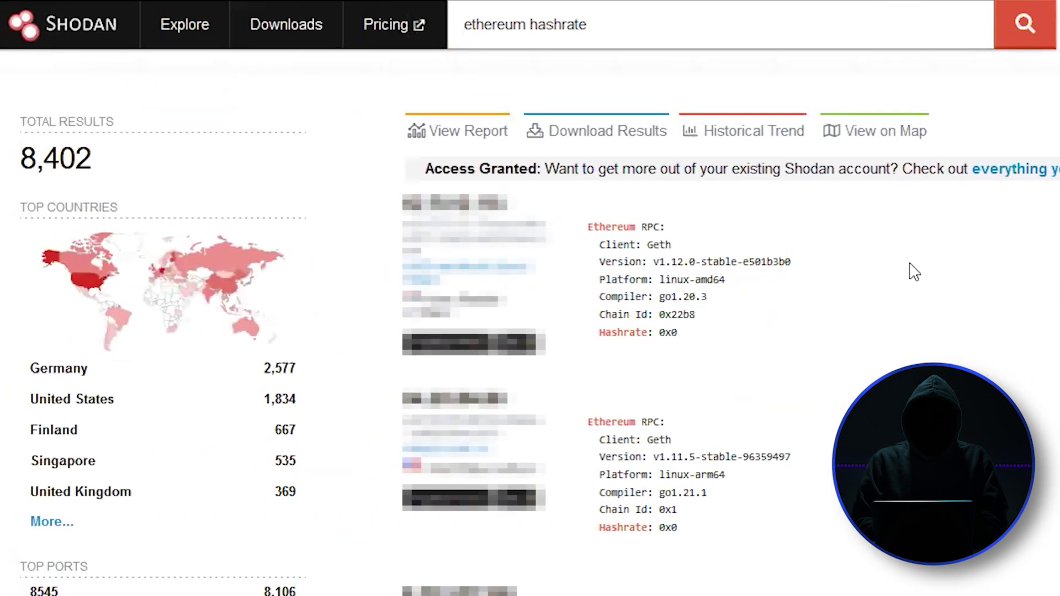
scroll(913, 270, "down", 2)
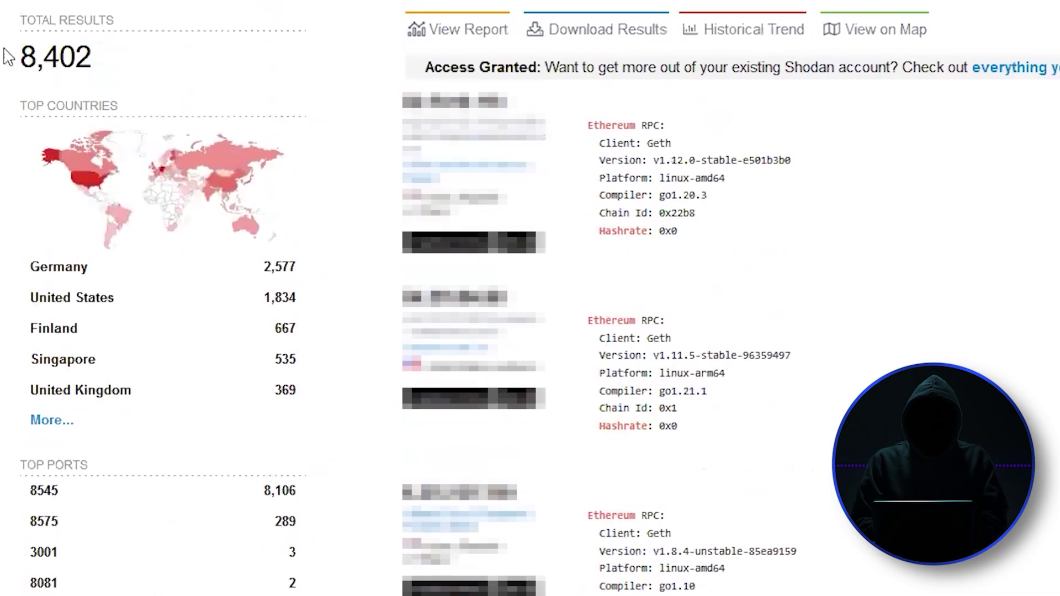
scroll(746, 275, "down", 2)
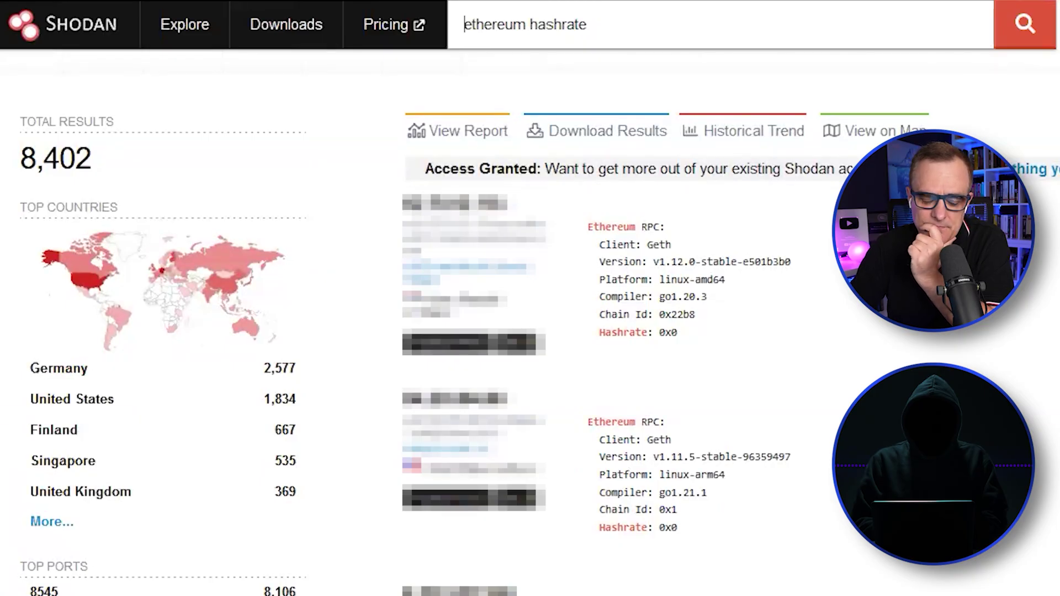
scroll(879, 377, "down", 20)
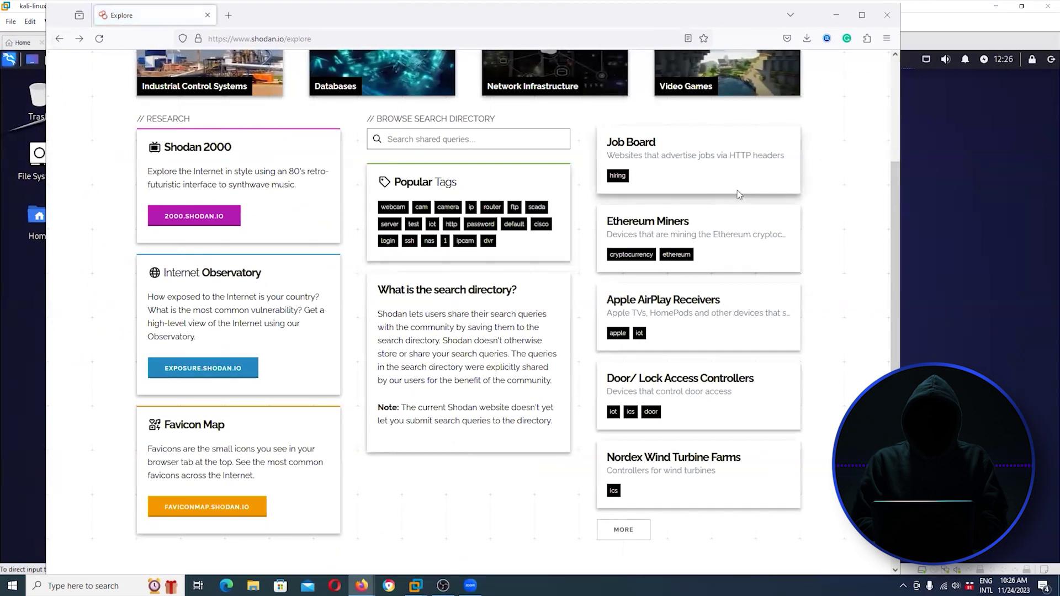
Open the Industrial Control Systems category and browse its Modbus, Siemens S7, DNP3, BACnet and CODESYS cards
scroll(739, 195, "up", 2)
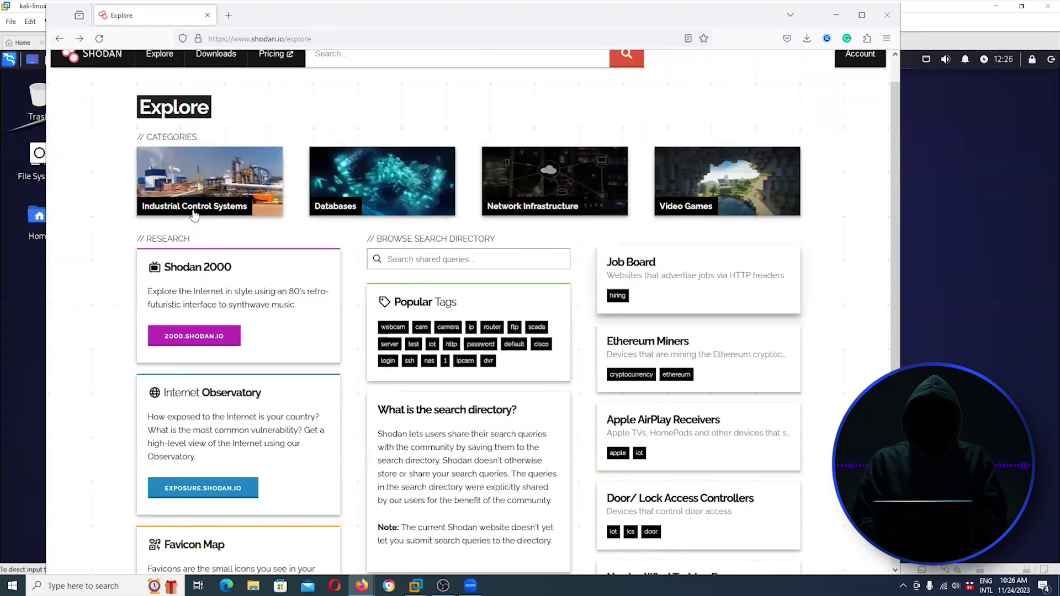
scroll(194, 216, "up", 1)
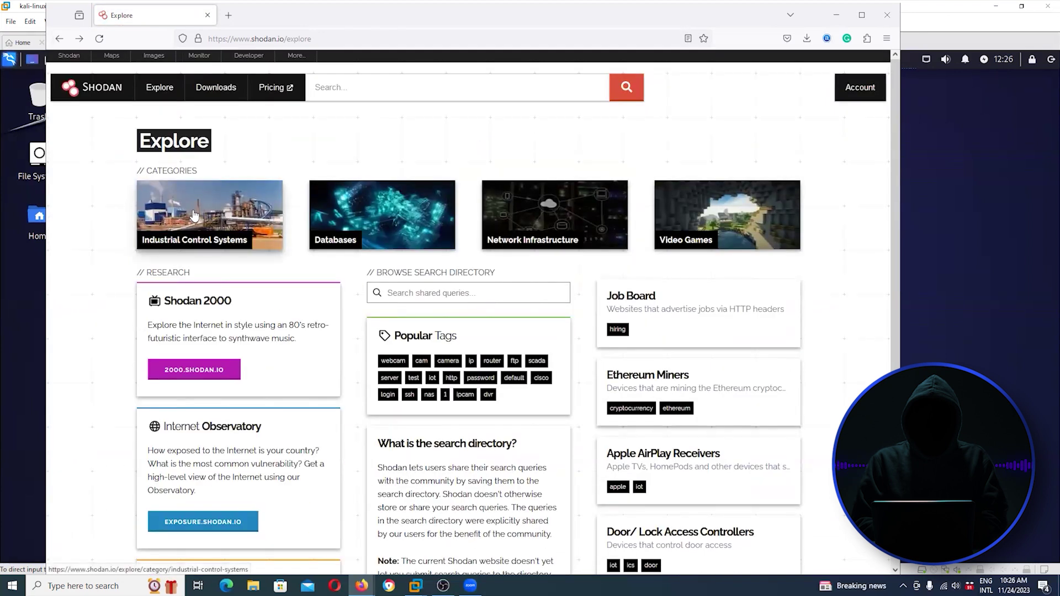
left_click(195, 217)
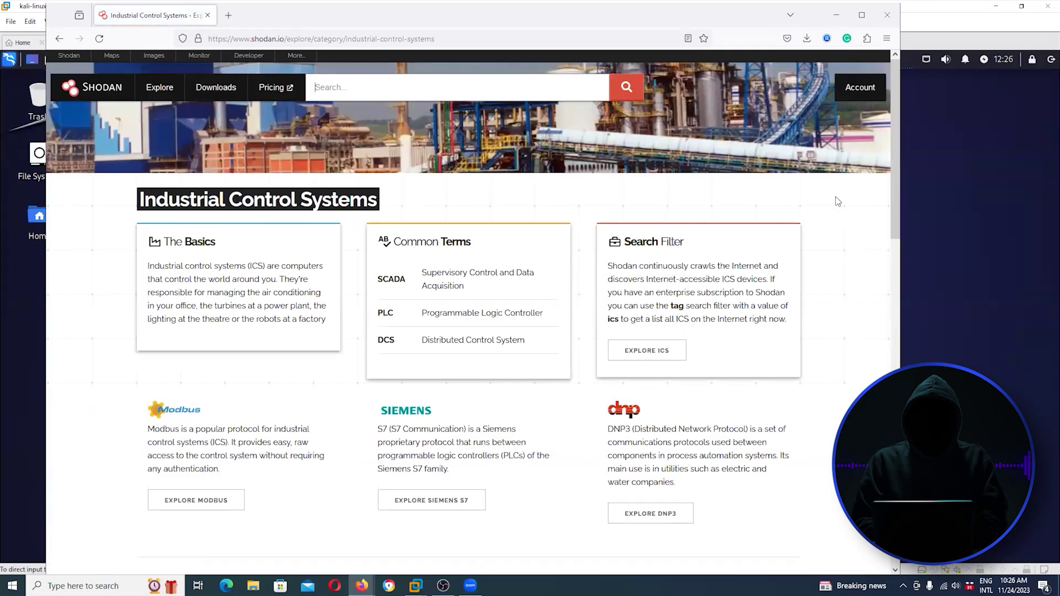
scroll(836, 197, "down", 1)
scroll(837, 201, "down", 10)
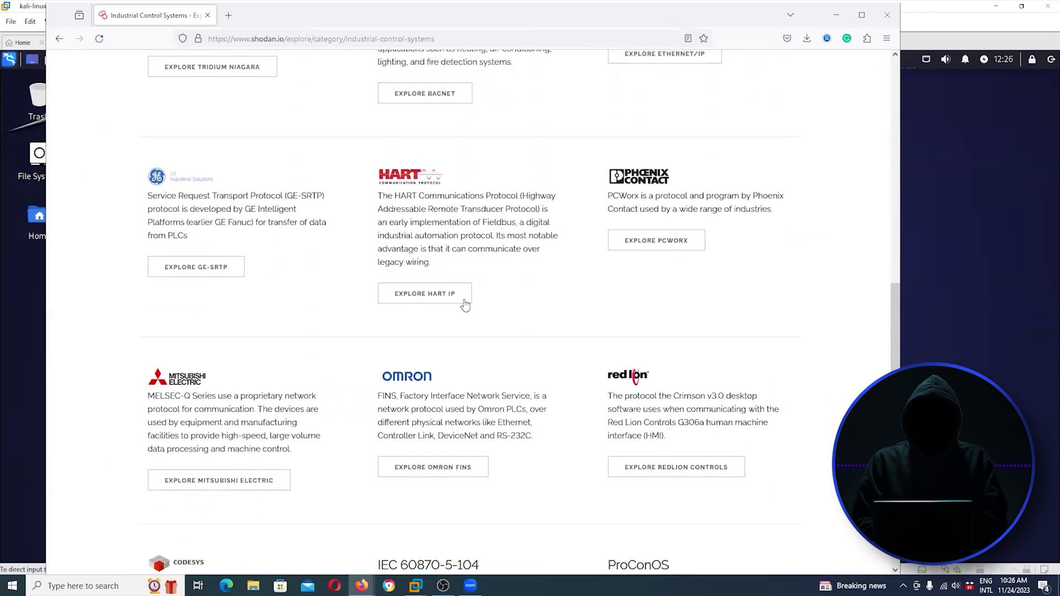
scroll(611, 301, "down", 4)
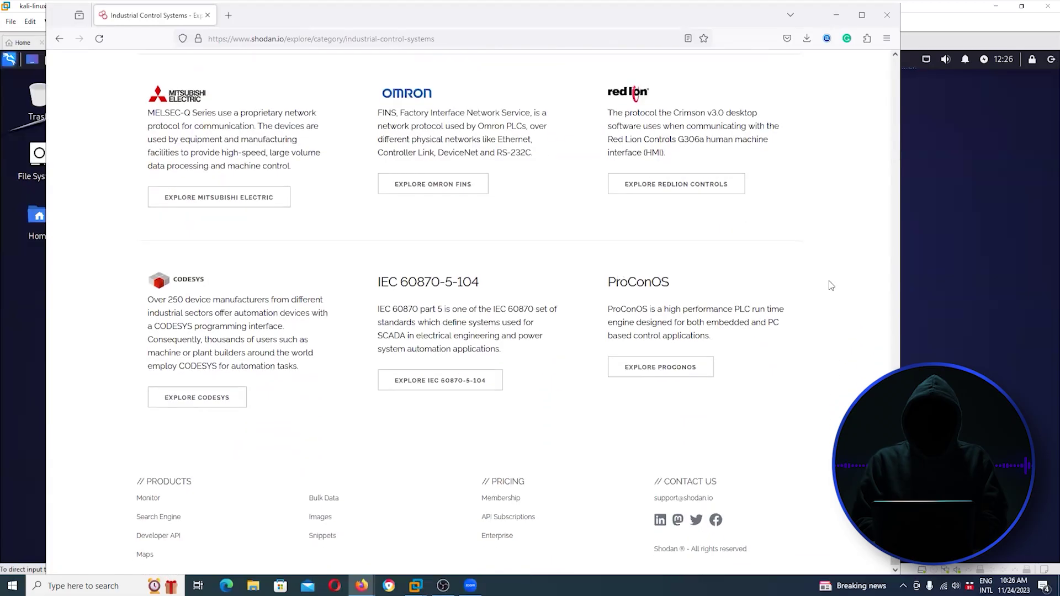
scroll(830, 281, "up", 5)
scroll(832, 285, "up", 3)
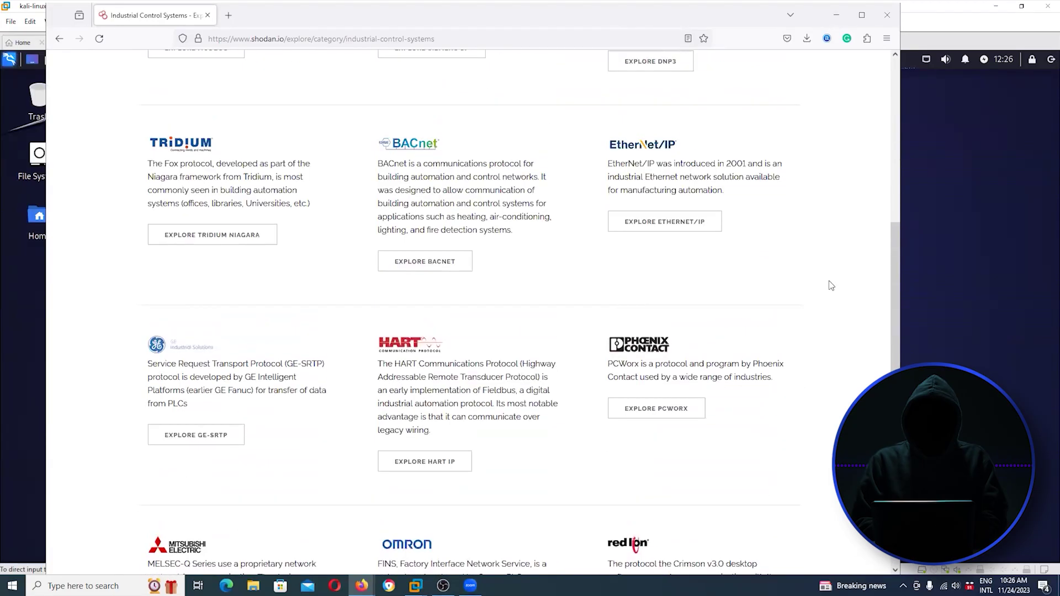
scroll(571, 279, "up", 4)
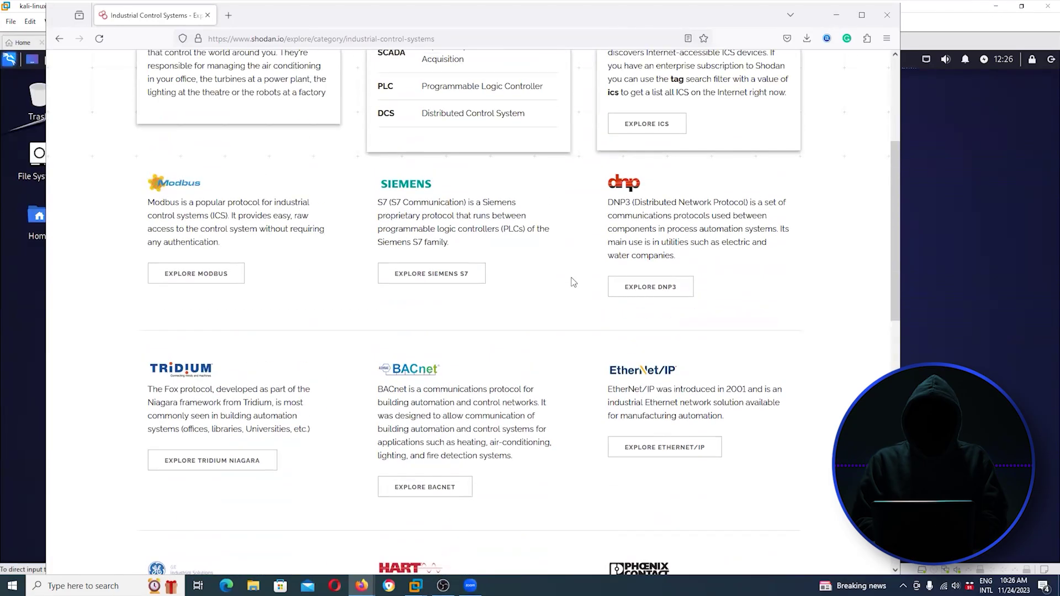
scroll(524, 317, "up", 3)
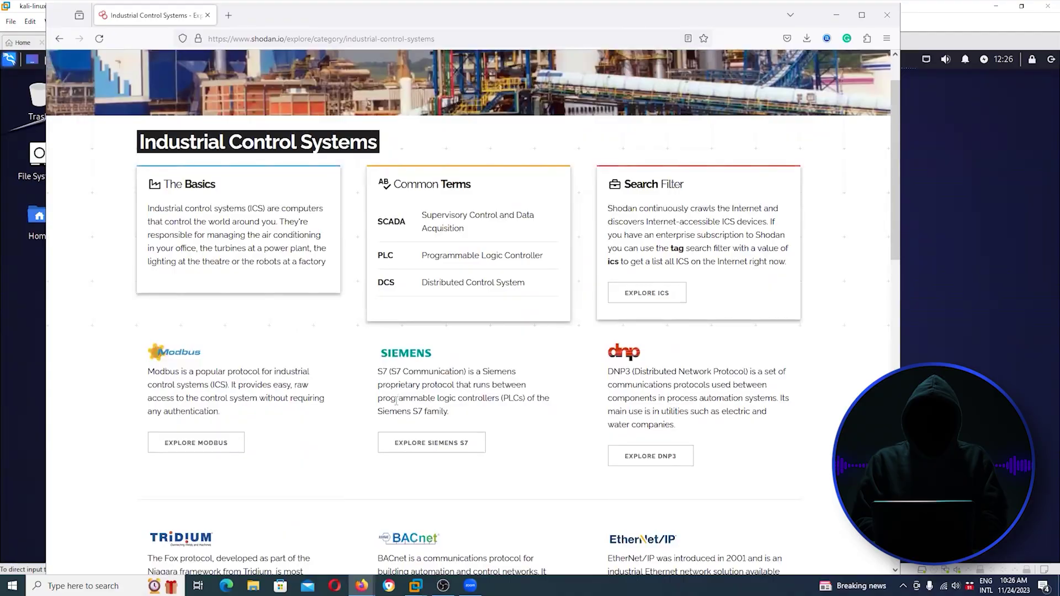
Open the Modbus port:502 results, about 456,940 hits, and inspect the query
left_click(197, 450)
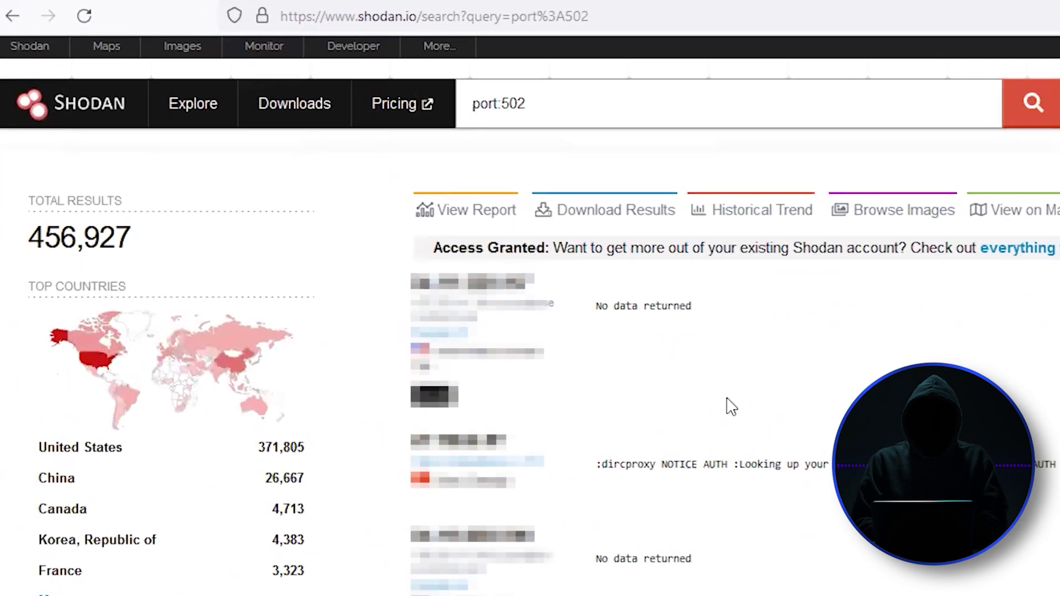
scroll(739, 414, "down", 15)
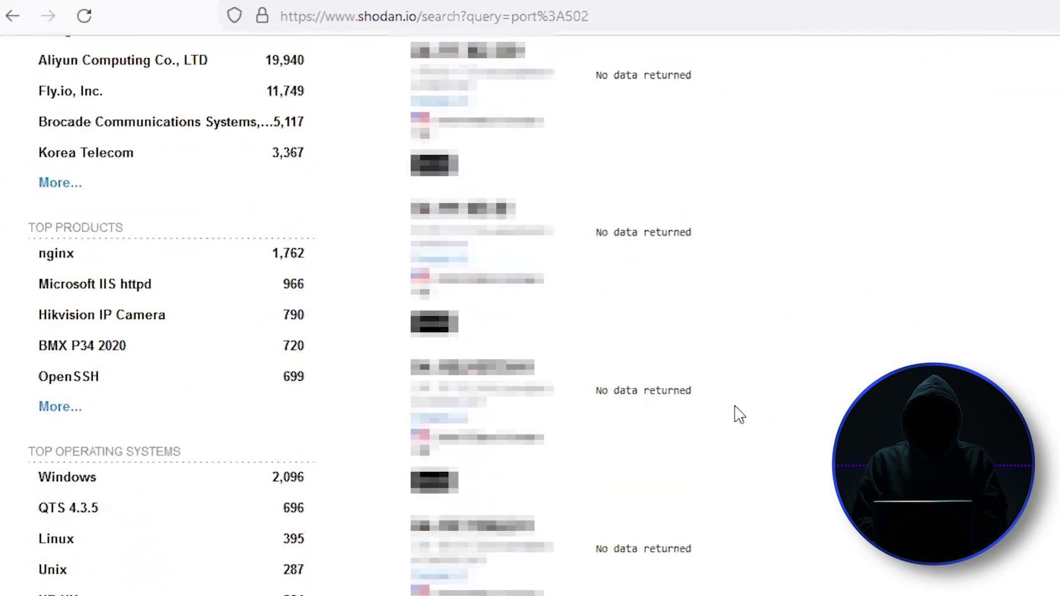
scroll(740, 414, "down", 3)
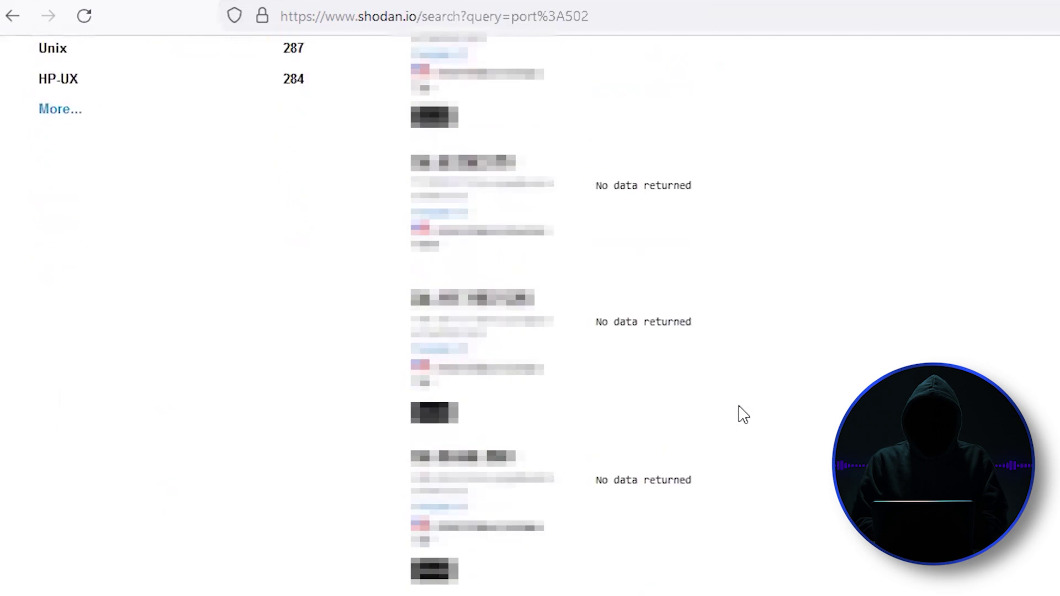
scroll(739, 414, "up", 12)
scroll(739, 415, "up", 5)
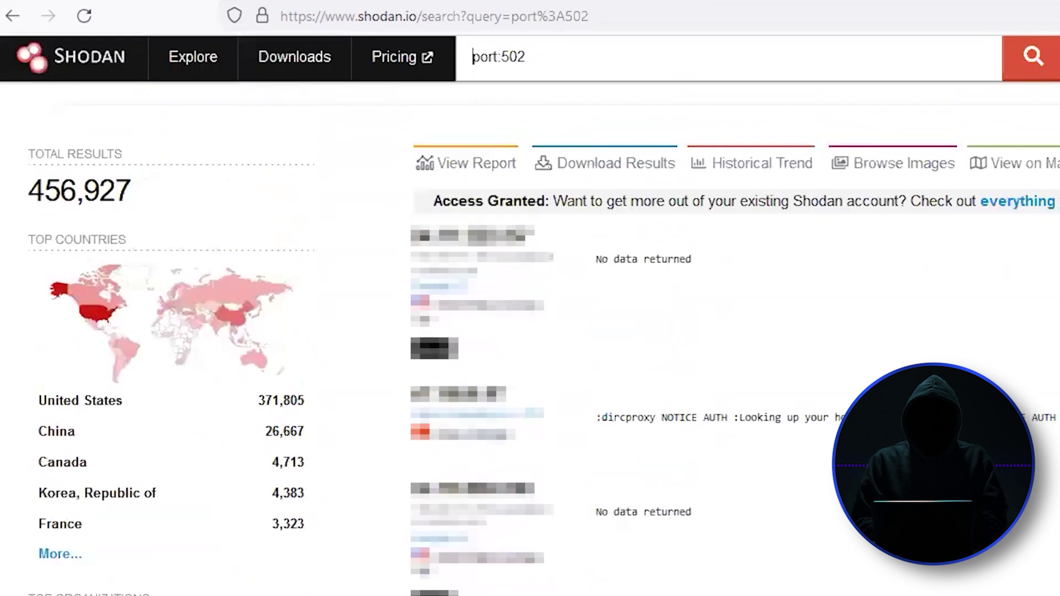
left_click(531, 54)
key("shift+Left")
key("shift+Left")
key("shift+Left")
key("shift+Left")
key("shift+Left")
key("shift+Left")
key("shift+Left")
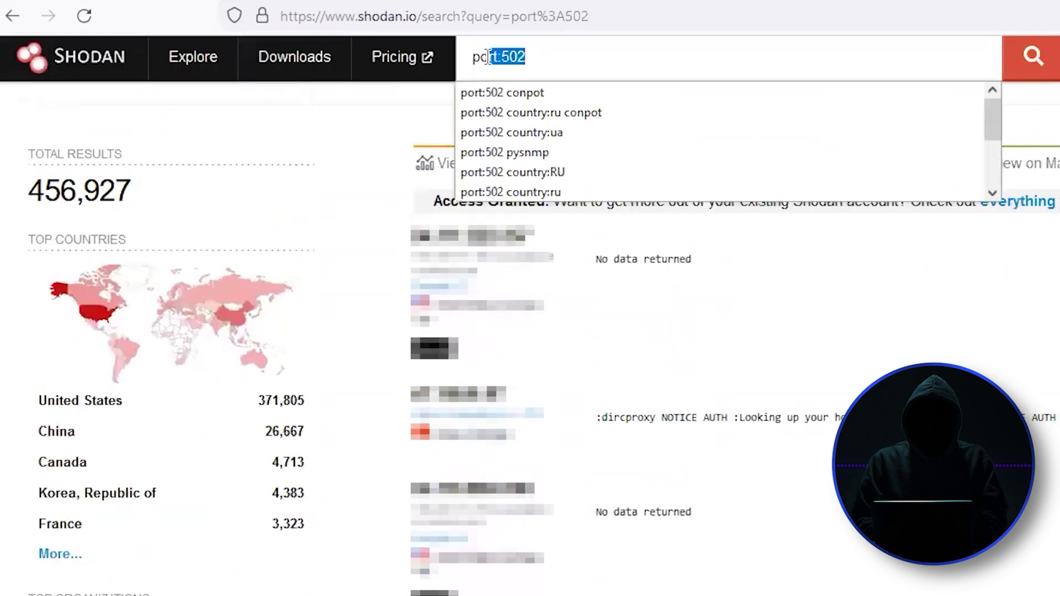
left_click(564, 59)
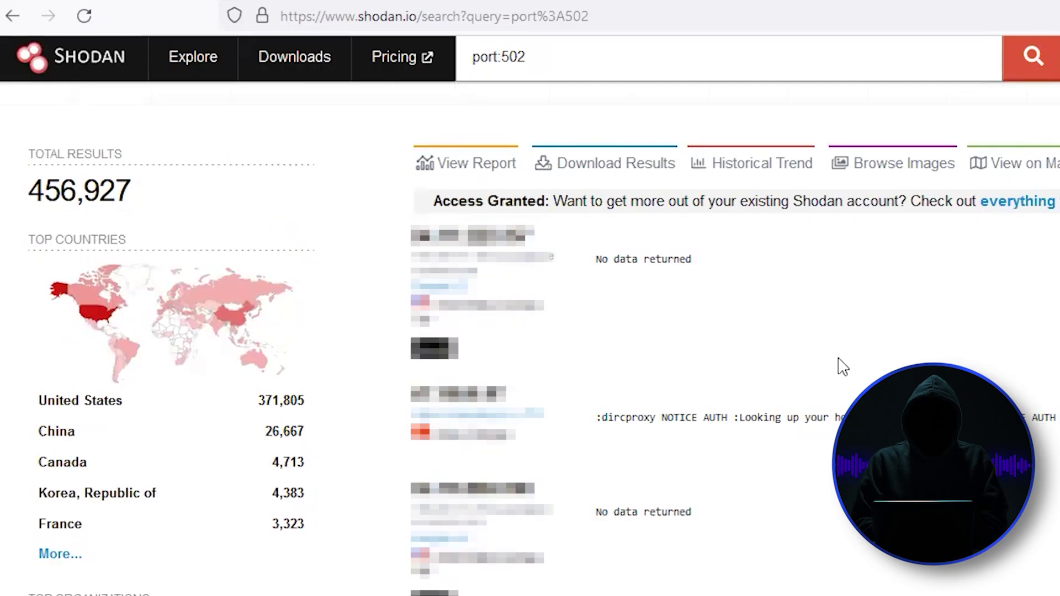
Page through the port:502 results to reach page 3
scroll(841, 367, "down", 10)
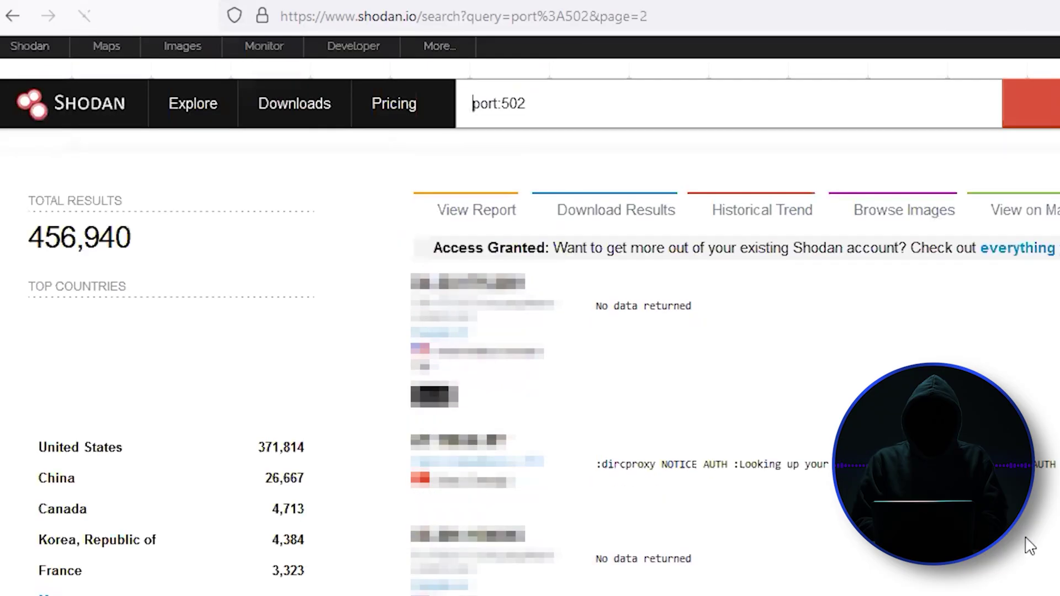
scroll(1025, 586, "down", 20)
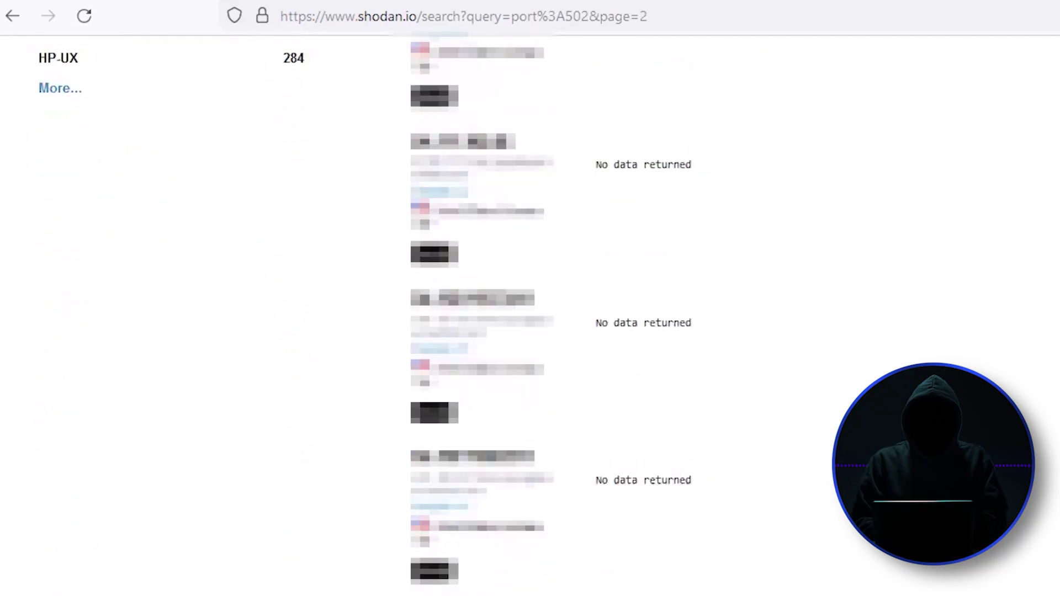
left_click(941, 579)
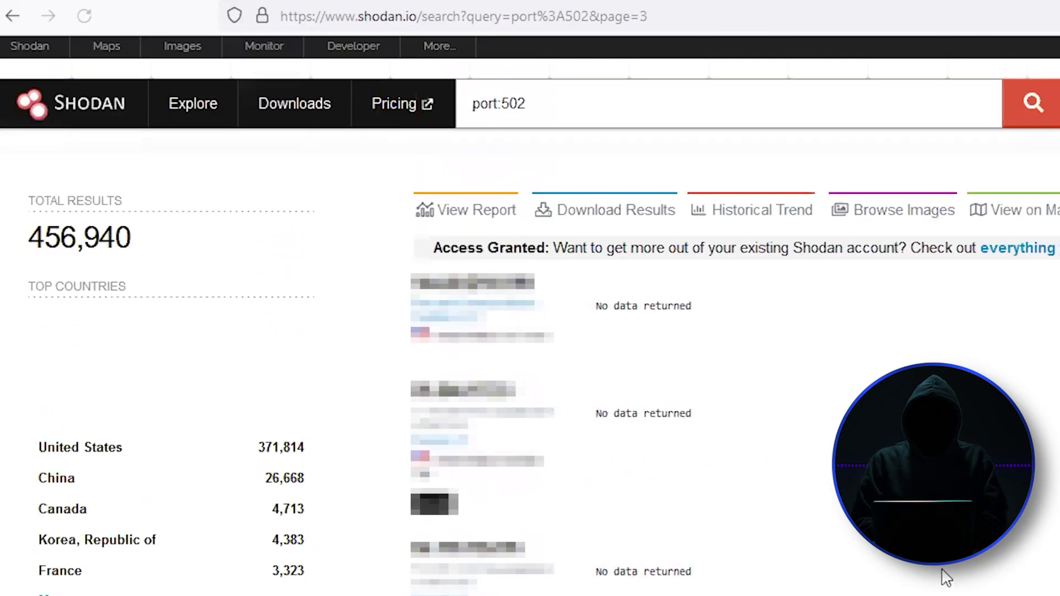
scroll(946, 577, "down", 7)
scroll(945, 577, "down", 12)
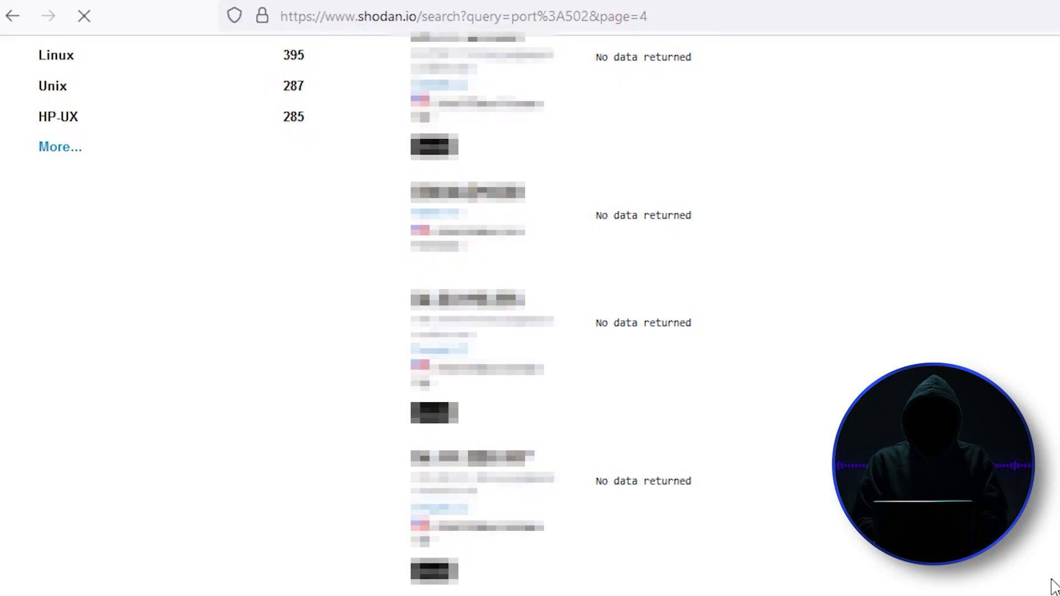
Search Shodan for 'port:502 conpot' honeypots, which returns no results
scroll(1055, 587, "down", 2)
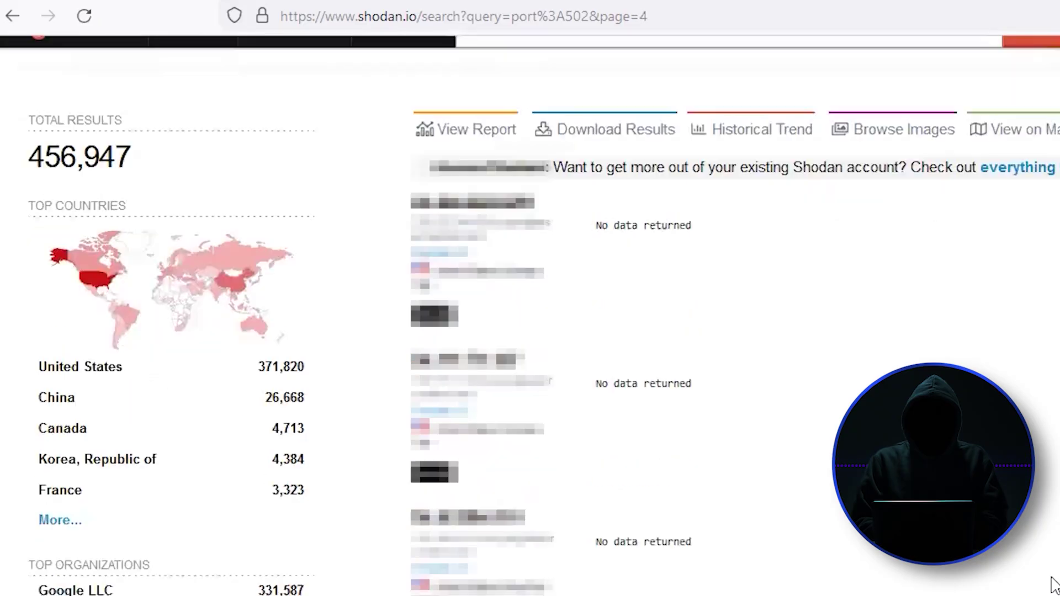
scroll(1055, 587, "down", 5)
scroll(1055, 587, "down", 4)
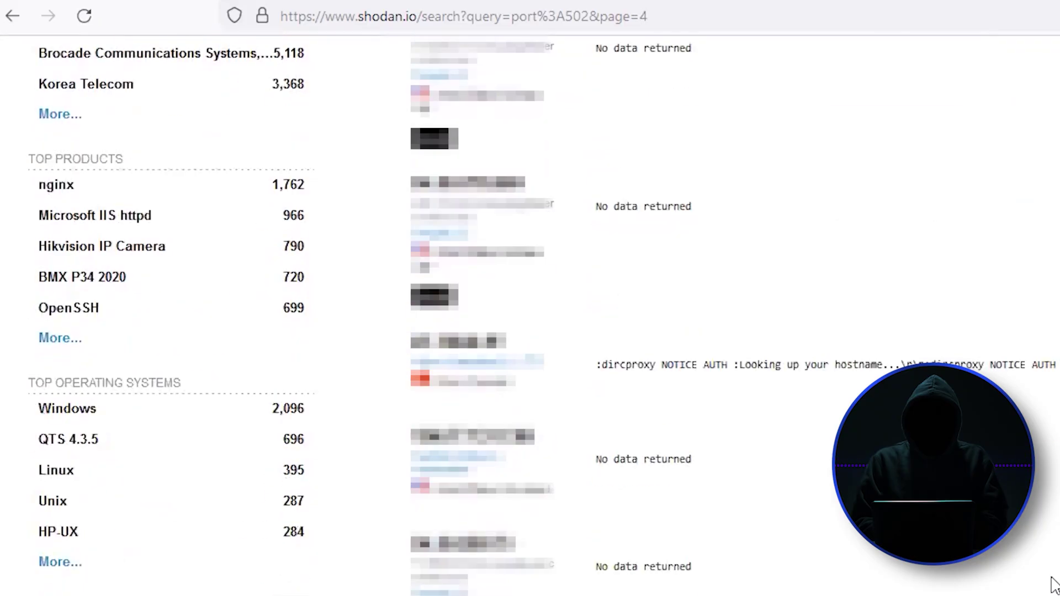
scroll(1055, 586, "down", 2)
scroll(1054, 586, "down", 4)
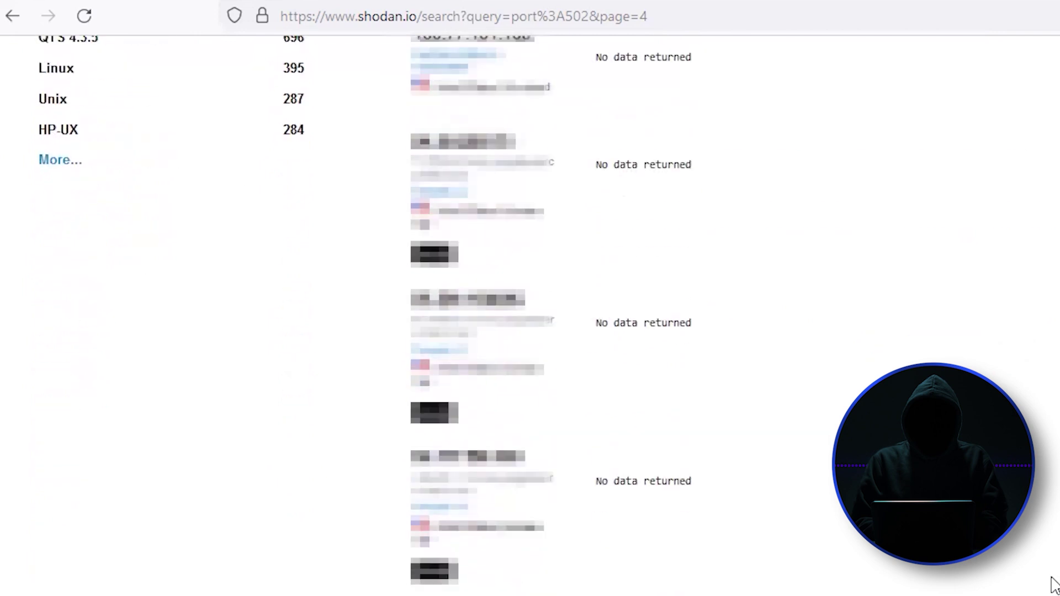
scroll(1055, 587, "up", 15)
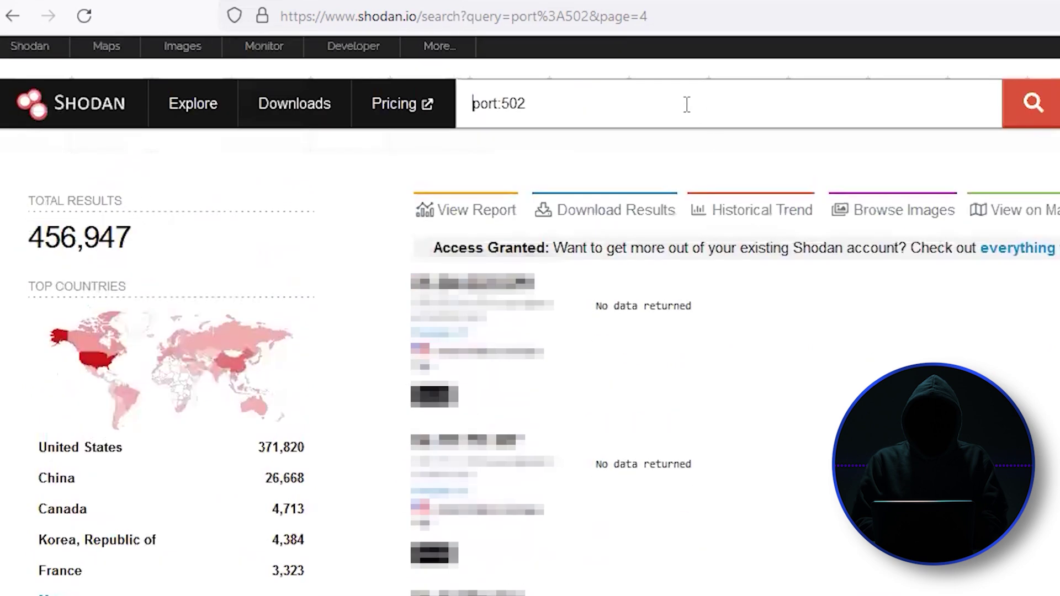
left_click(646, 89)
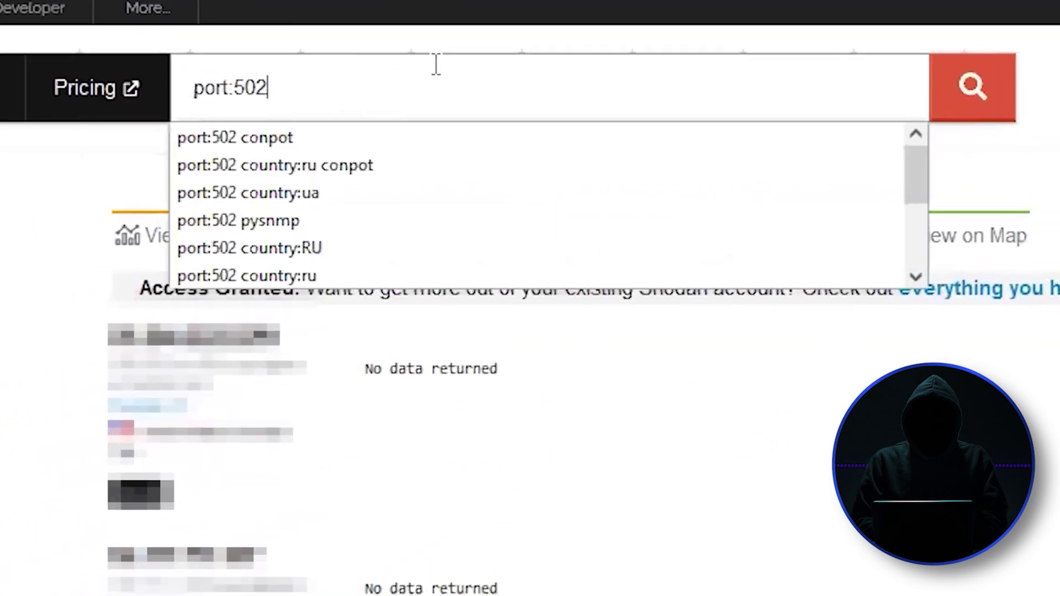
left_click(262, 131)
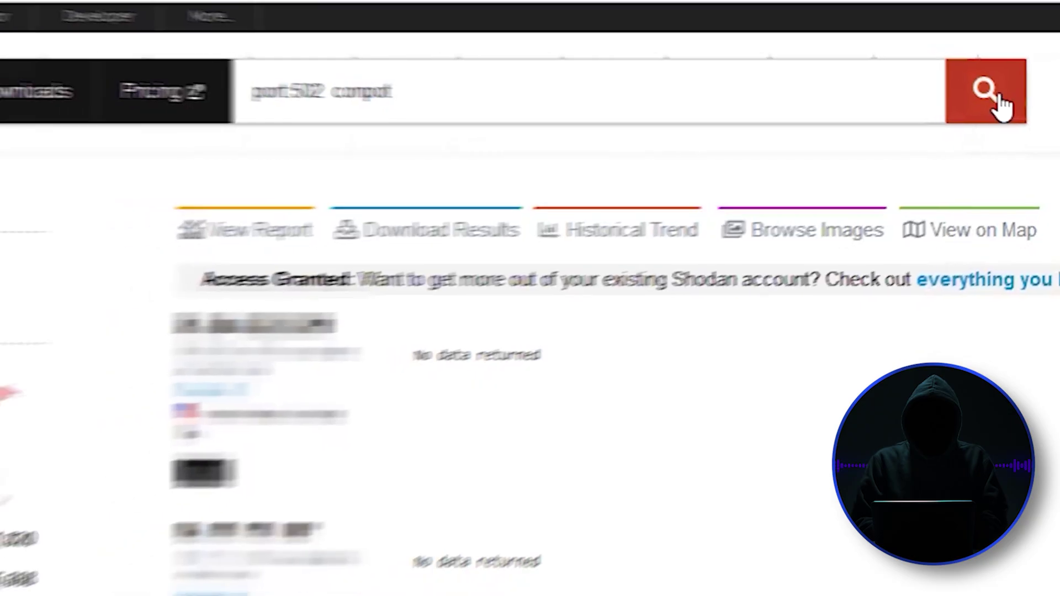
left_click(998, 103)
Drop 'conpot' and rerun plain port:502, showing 456,938 results led by the United States
left_click(609, 101)
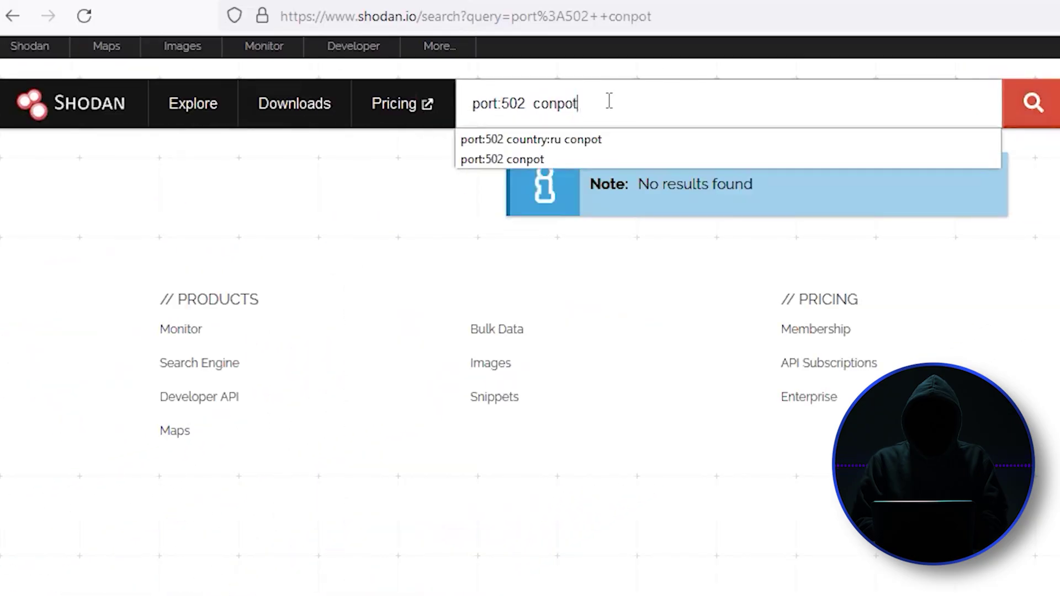
key("BackSpace")
key("BackSpace")
key("BackSpace")
key("BackSpace")
key("BackSpace")
key("BackSpace")
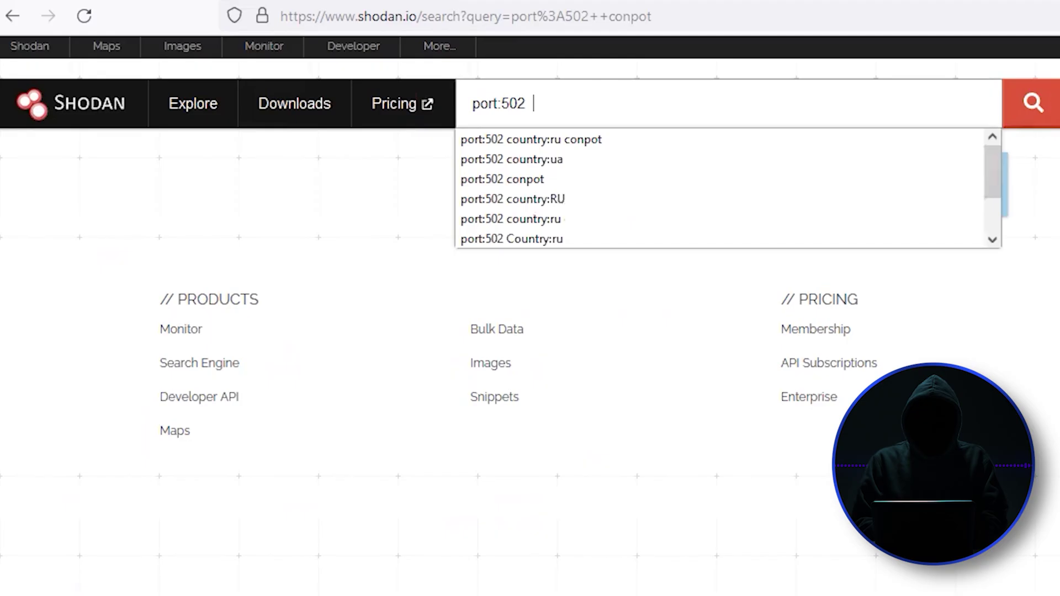
left_click(1035, 109)
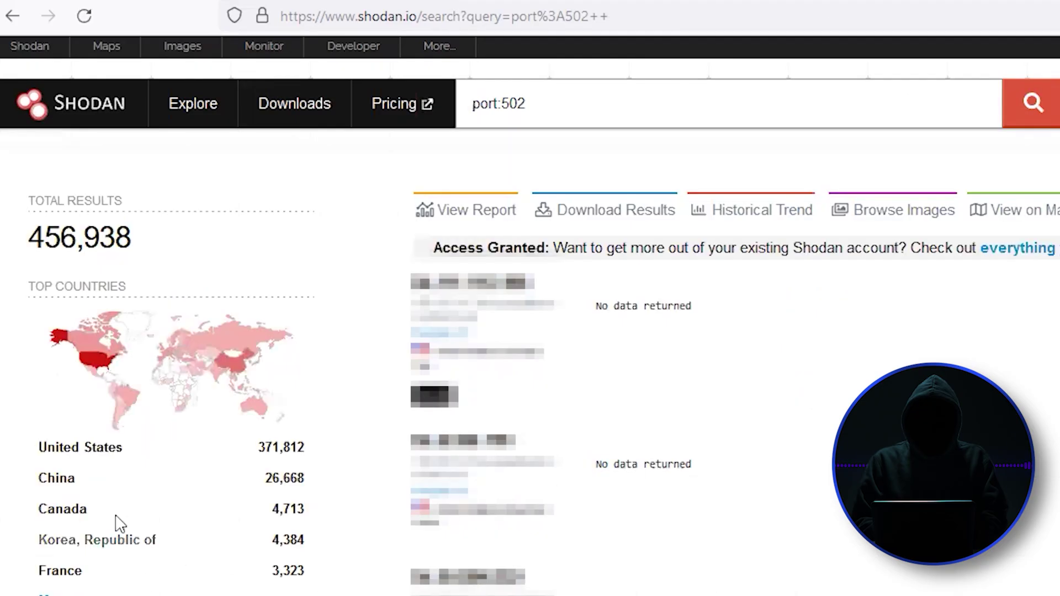
Filter the port:502 results to country:"CN", giving 26,668 results led by Hangzhou
left_click(58, 479)
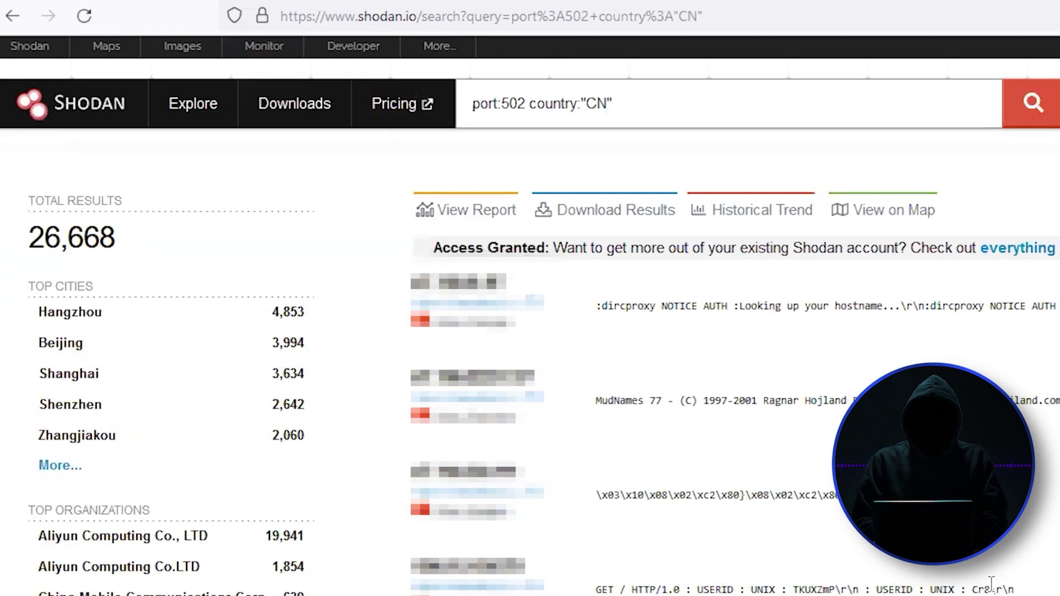
scroll(990, 587, "down", 9)
scroll(990, 586, "up", 7)
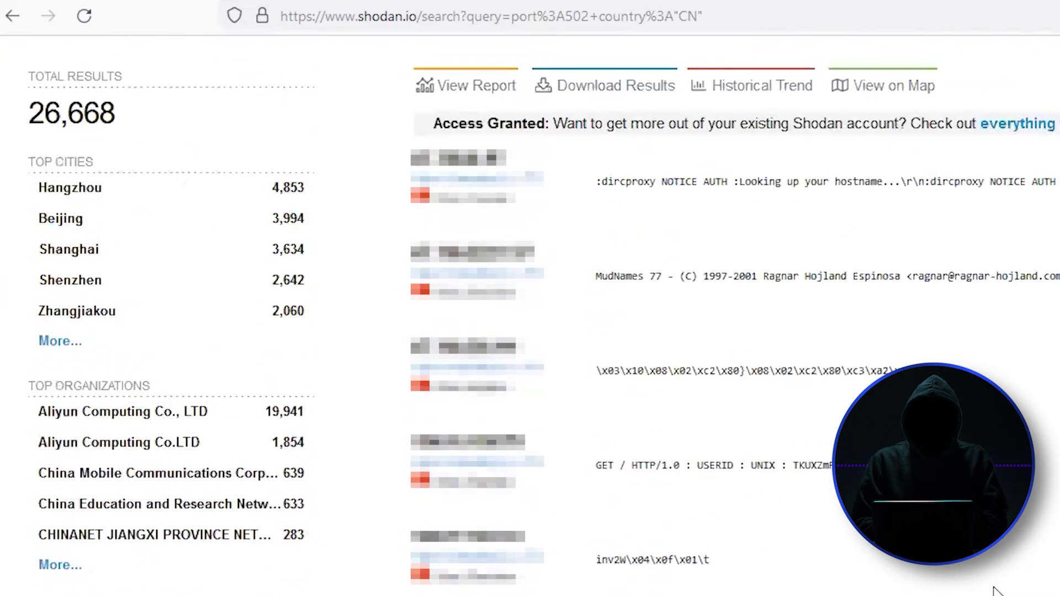
scroll(993, 586, "up", 2)
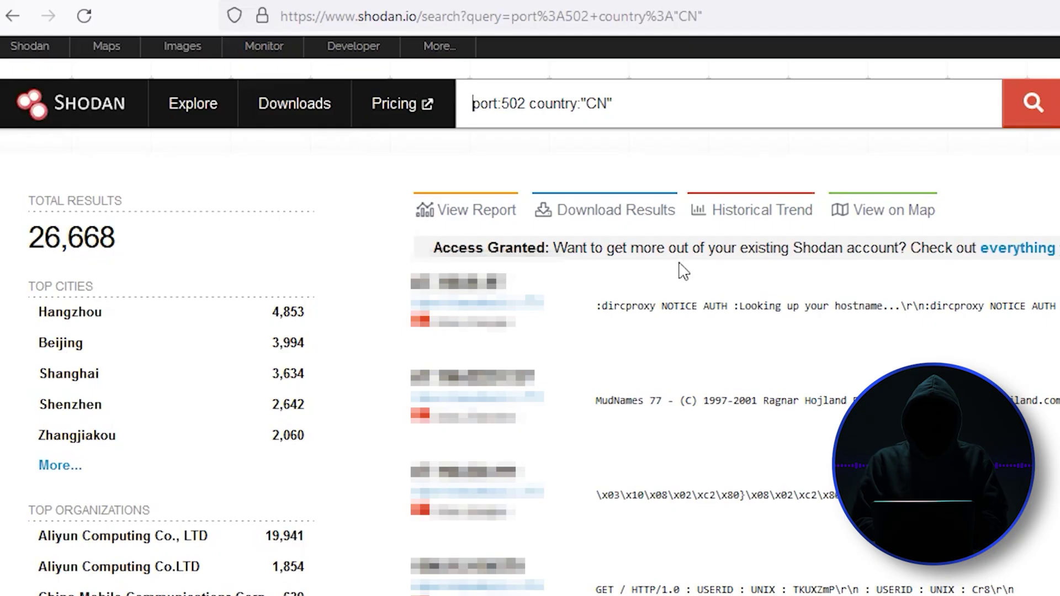
left_click_drag(622, 103, 402, 119)
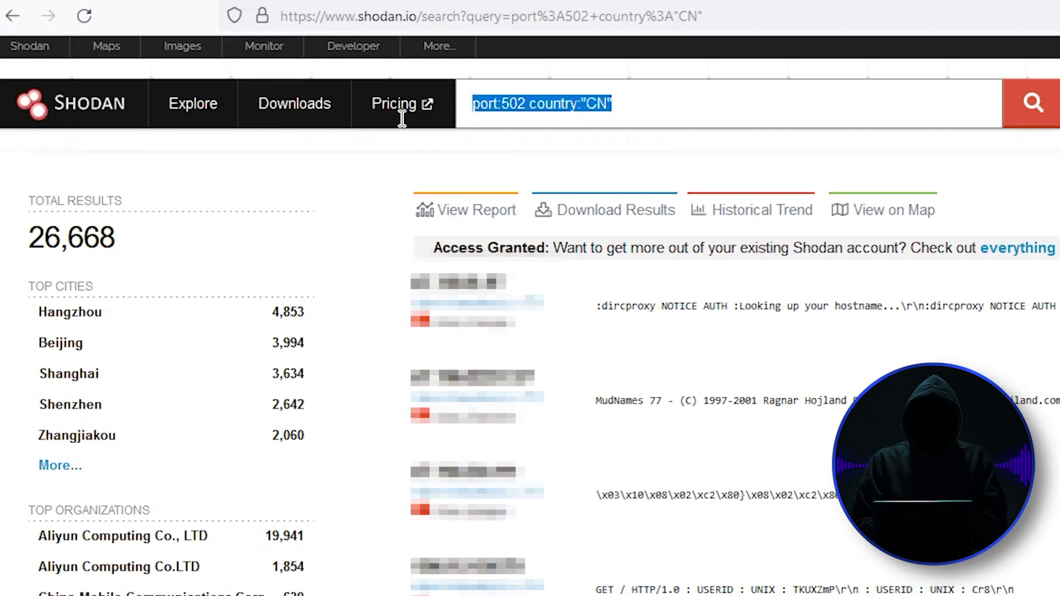
Replace the query with port:3306 to list 4,635,681 exposed MySQL hosts
key("BackSpace")
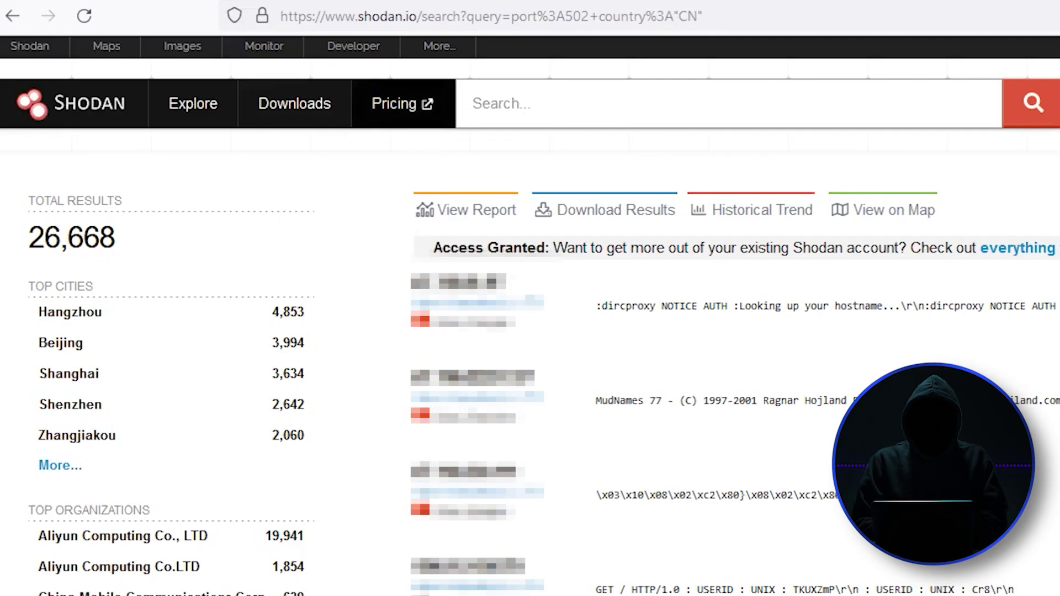
type("po")
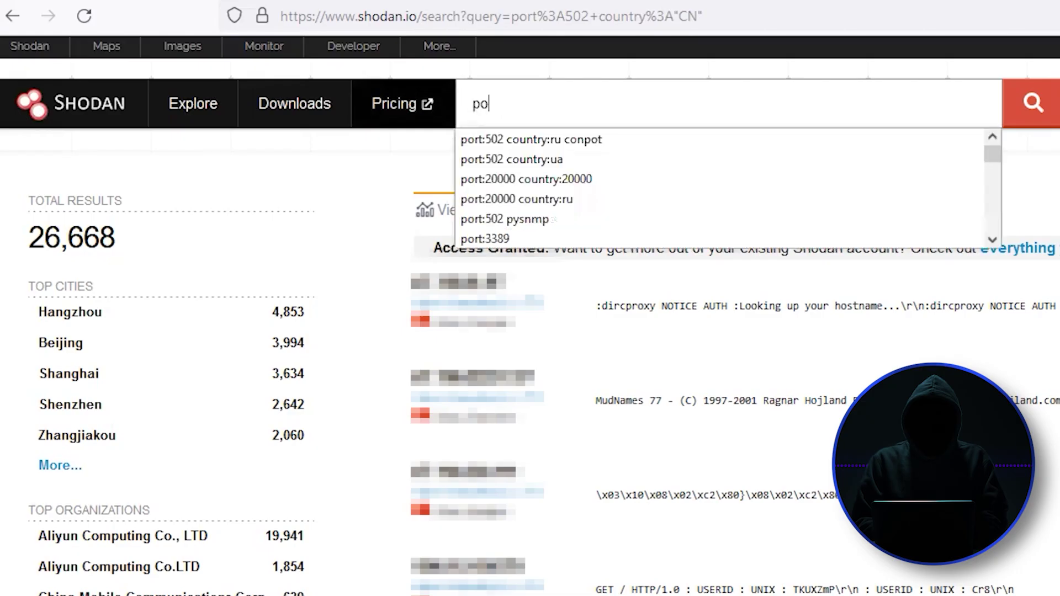
type("rt:3306")
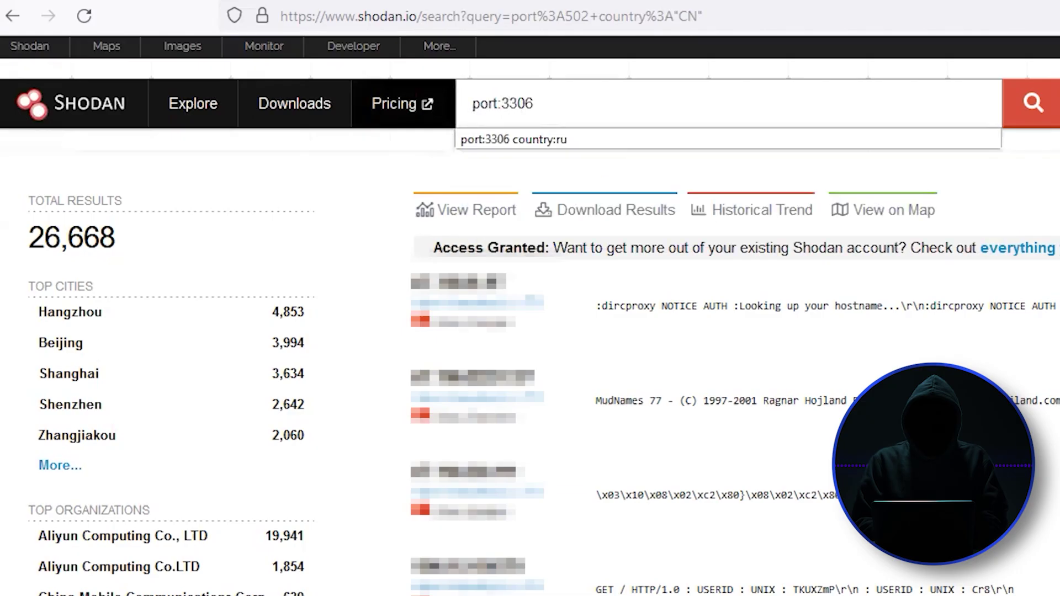
key("Return")
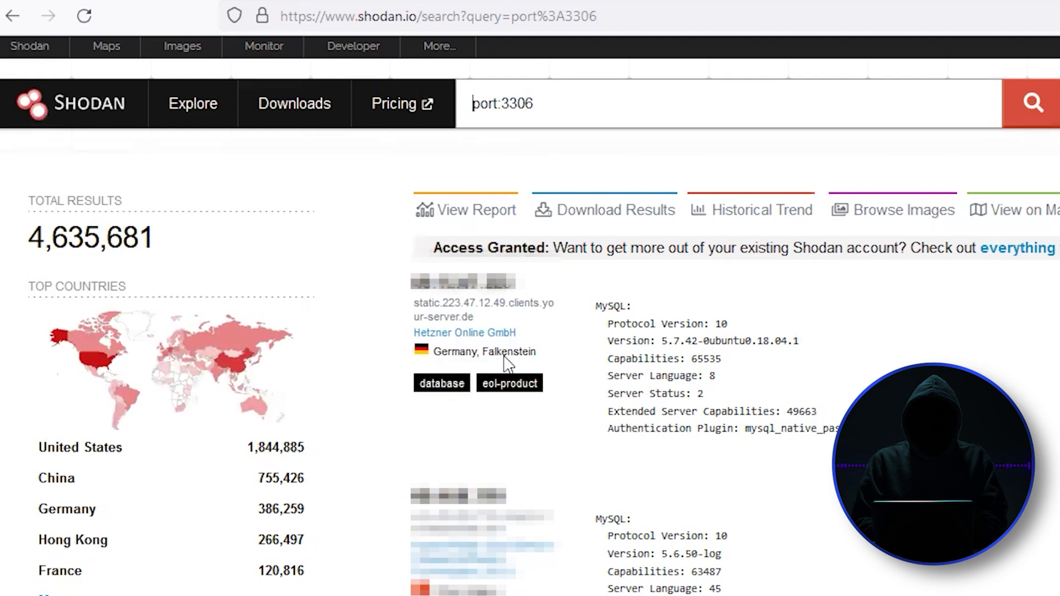
scroll(539, 461, "down", 2)
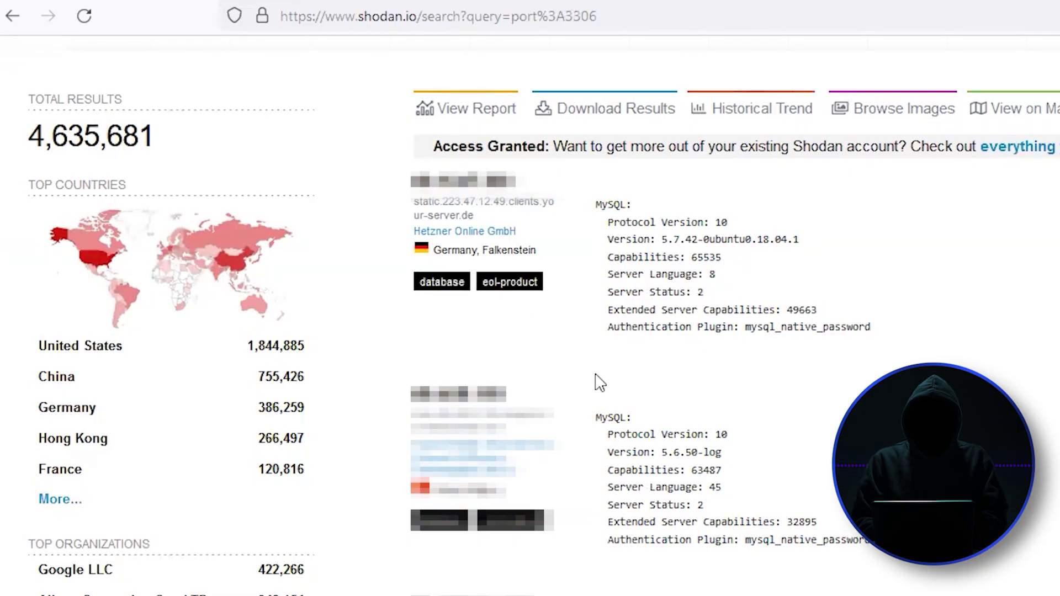
scroll(611, 380, "down", 3)
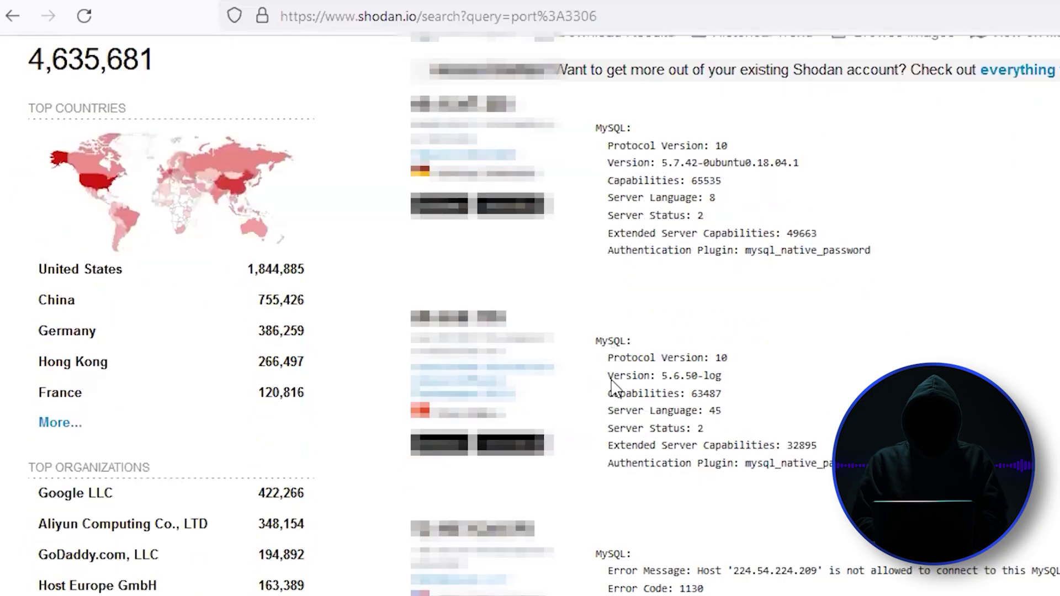
scroll(682, 371, "up", 3)
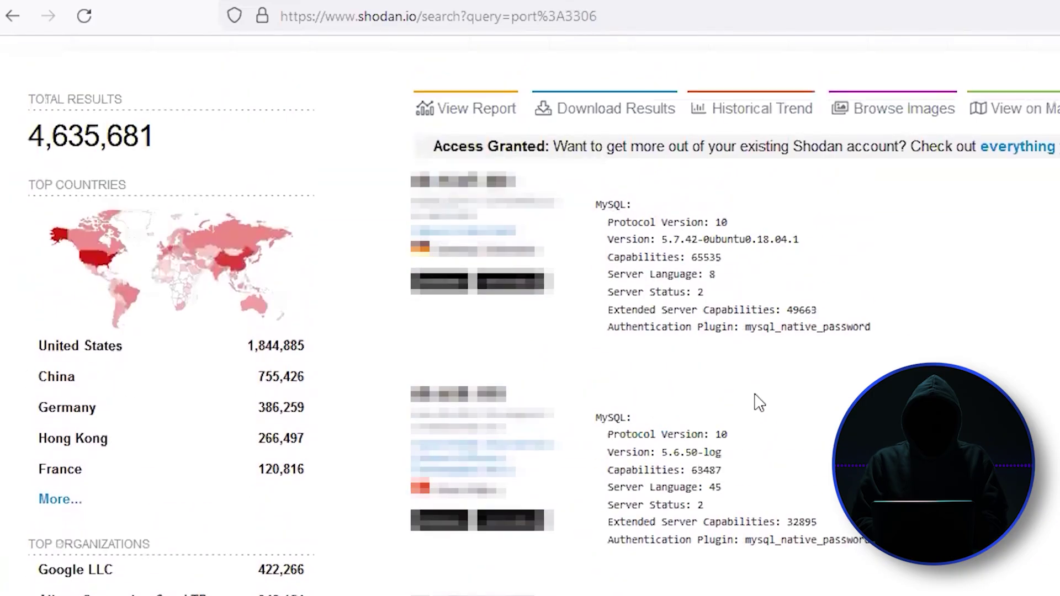
left_click_drag(662, 447, 698, 452)
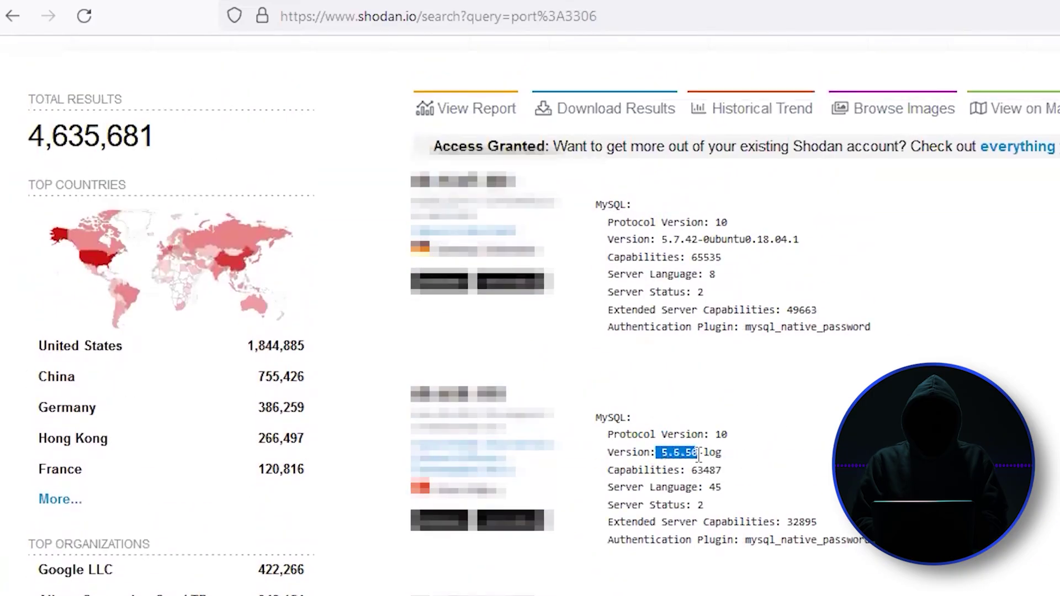
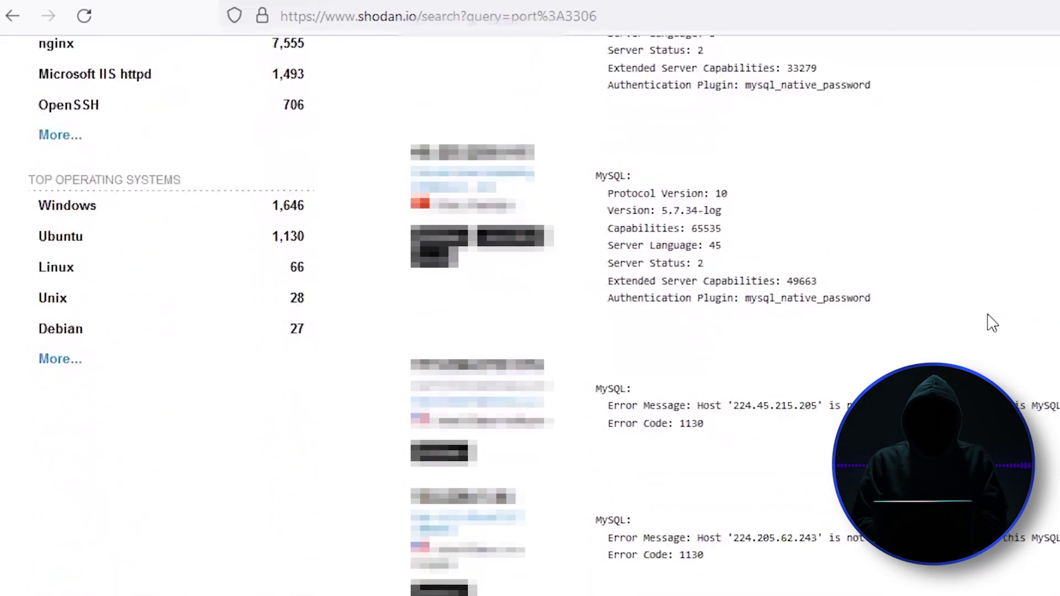
Replace the port:3306 search query with 'os' to start an operating-system filter
scroll(993, 323, "down", 2)
scroll(992, 323, "down", 4)
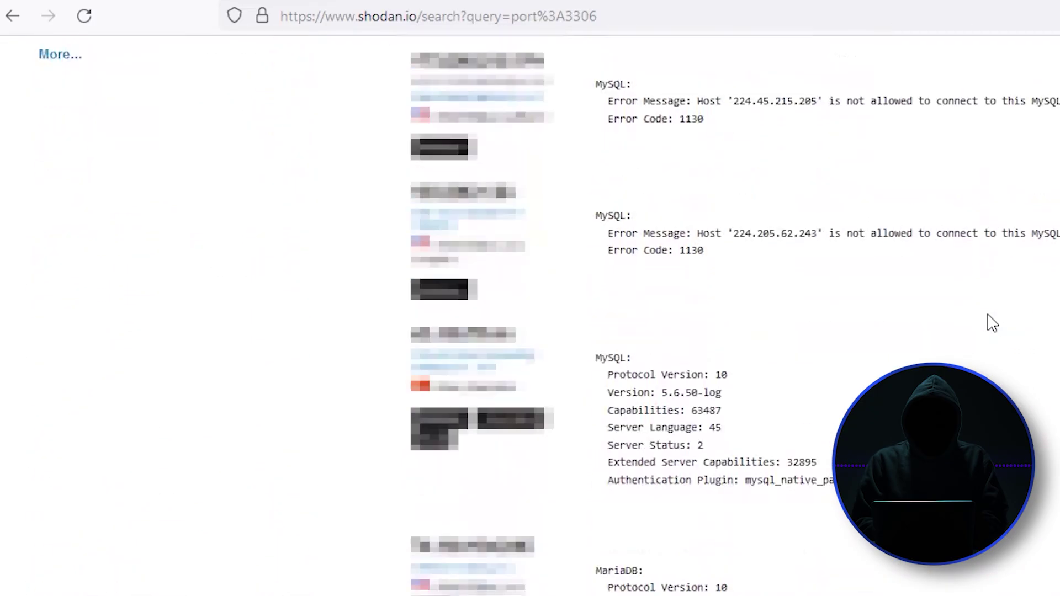
scroll(990, 322, "down", 4)
scroll(990, 322, "up", 20)
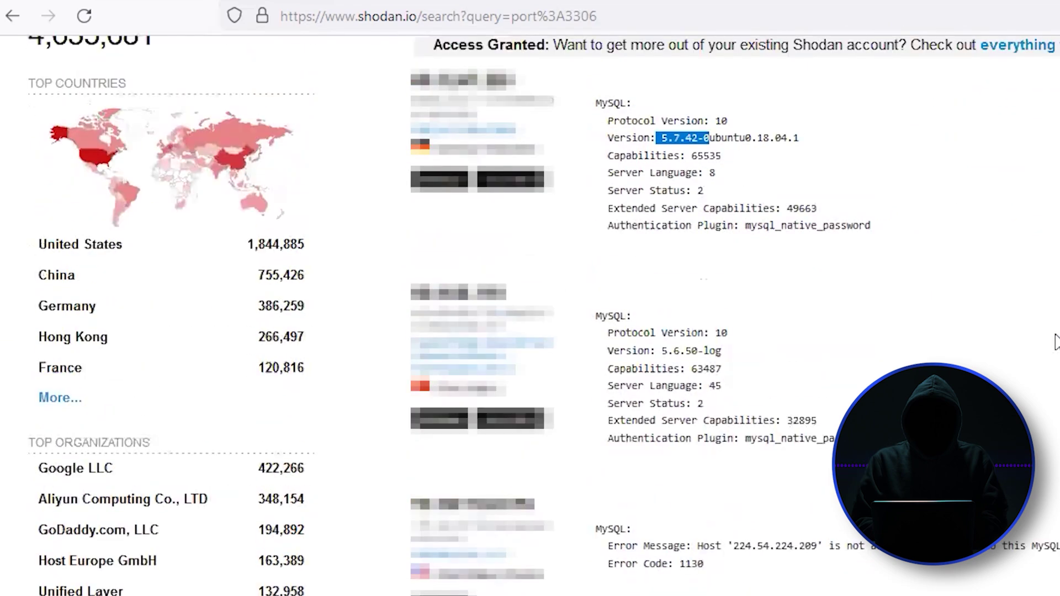
scroll(641, 214, "up", 4)
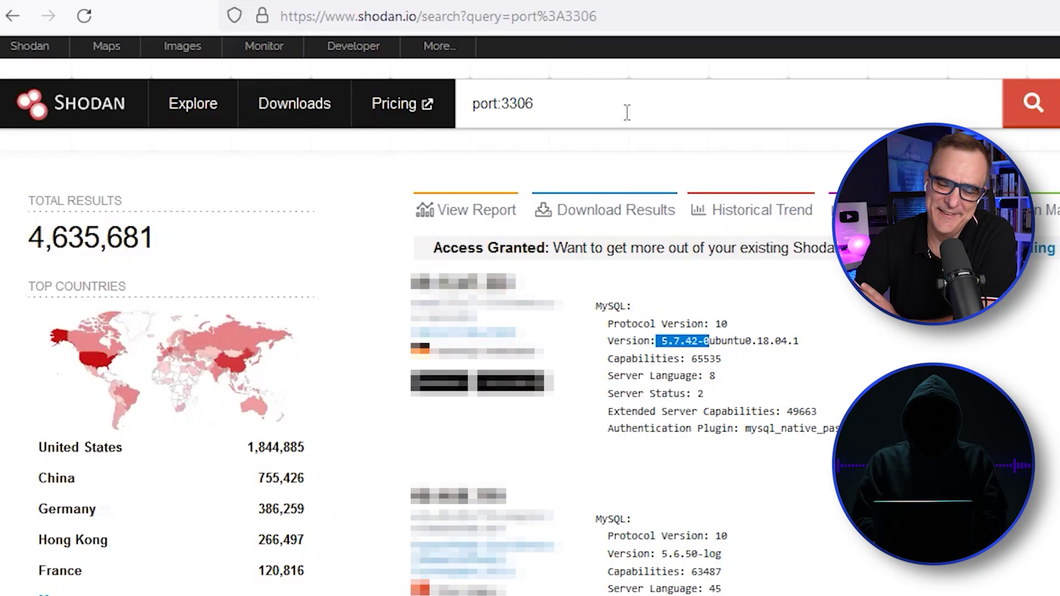
left_click(601, 106)
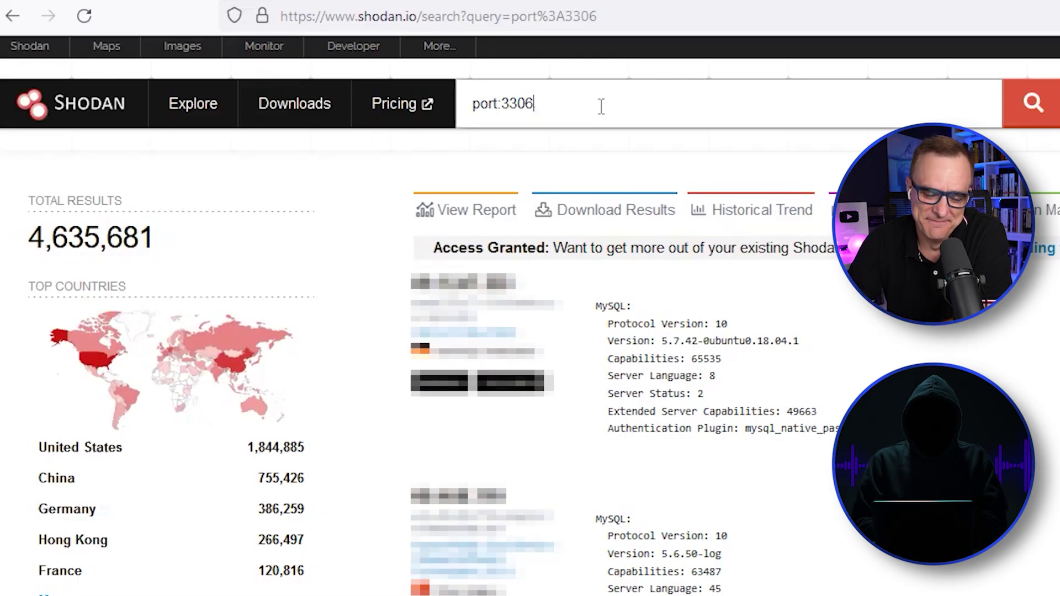
key("BackSpace")
key("BackSpace")
key("BackSpace")
key("BackSpace")
key("BackSpace")
key("BackSpace")
key("BackSpace")
key("BackSpace")
key("BackSpace")
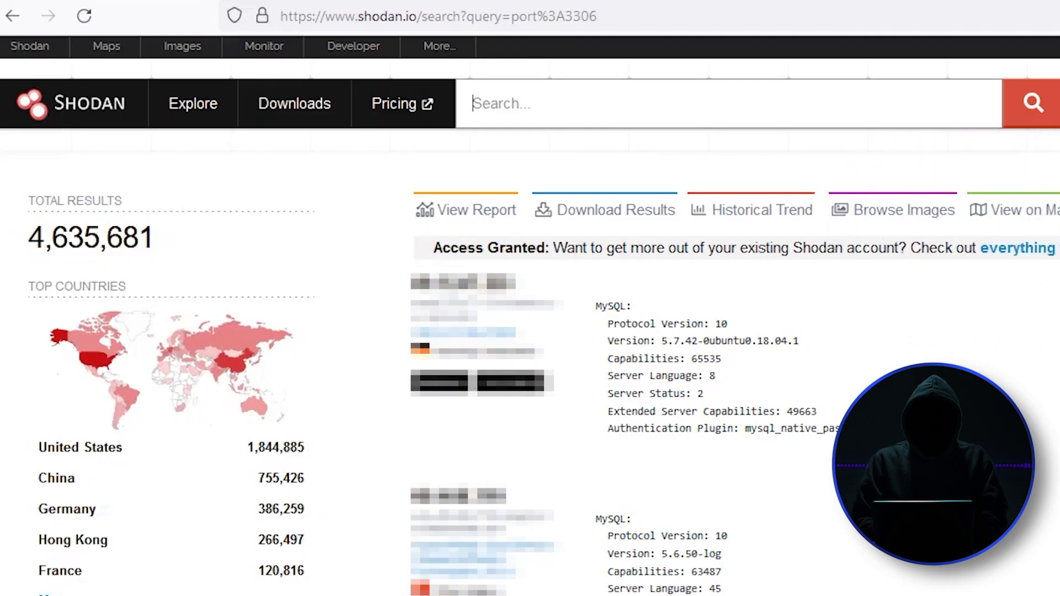
type("os:\"windows 7\" \"smb v1")
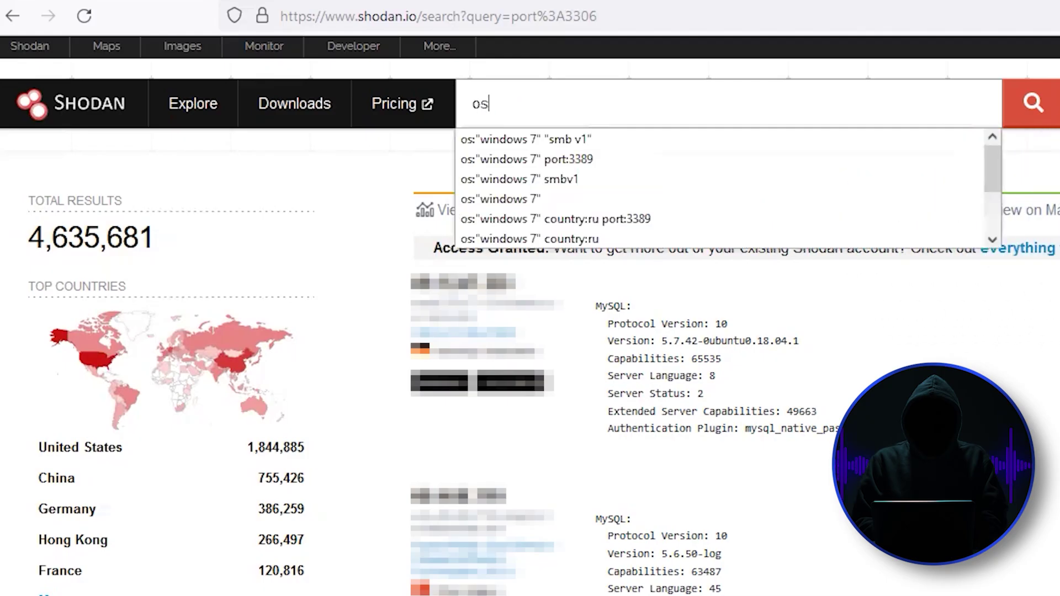
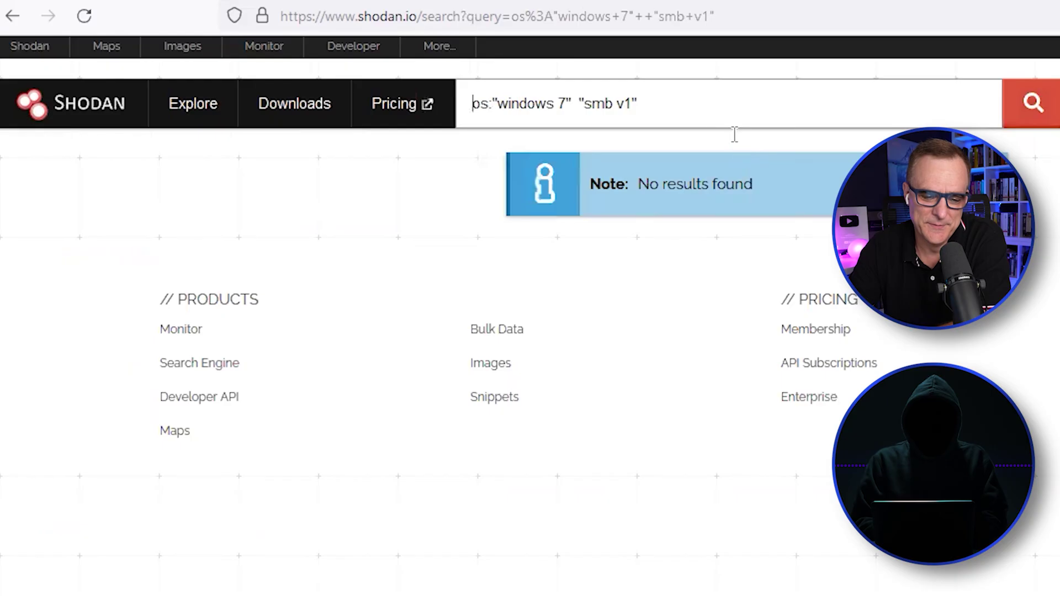
Put the cursor at the end of the os:"windows 7" "smb v1" query, ready to remove "smb v1"
left_click(669, 104)
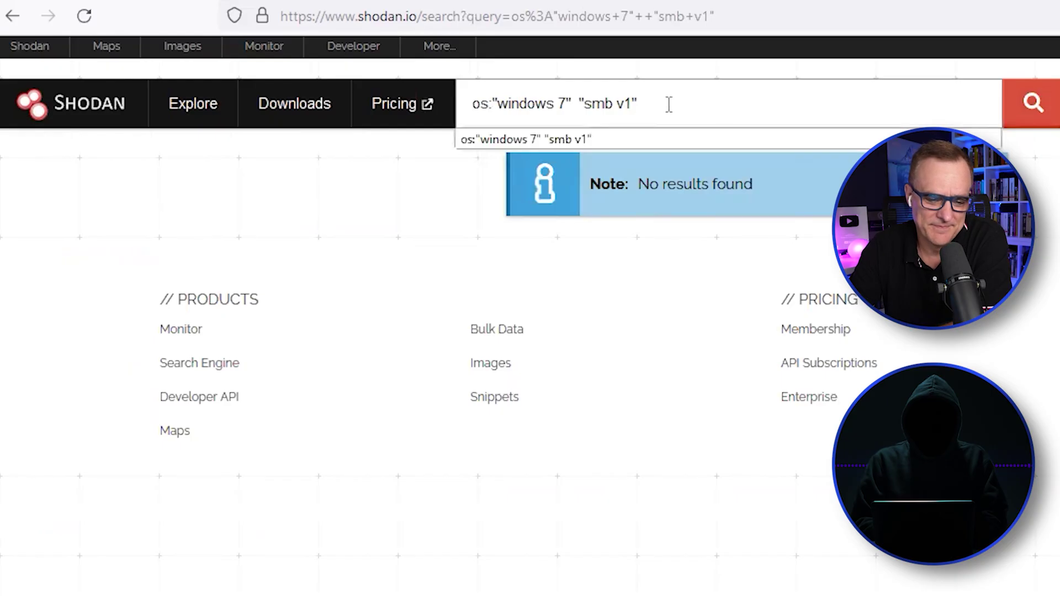
left_click(669, 104)
left_click(668, 104)
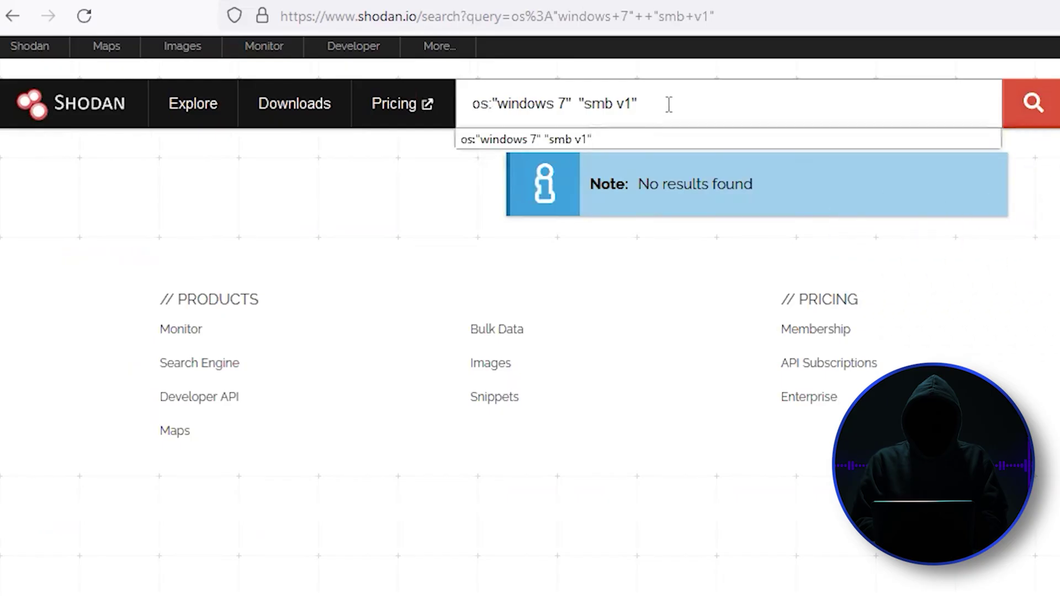
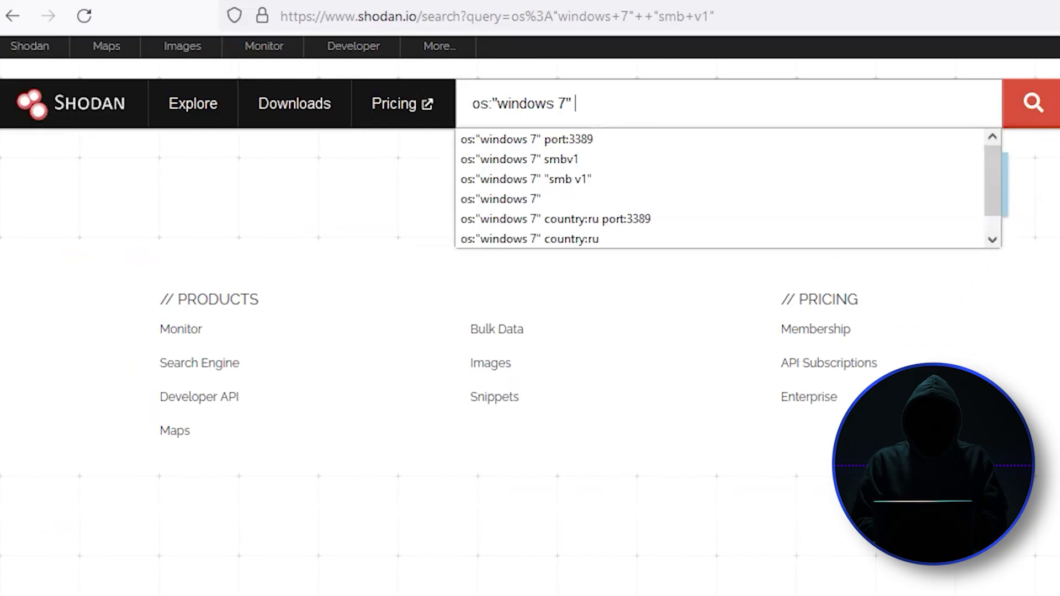
Submit the os:"windows 7" search and review its 42,096 results, led by Russian Federation and ports 445 and 3389
key("Return")
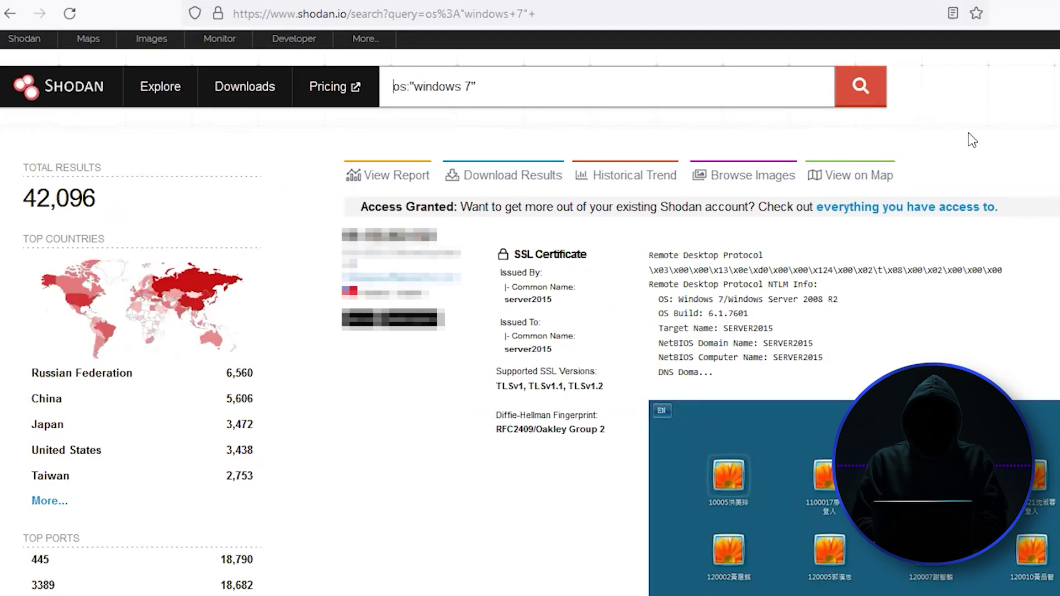
scroll(968, 133, "down", 4)
scroll(257, 273, "up", 3)
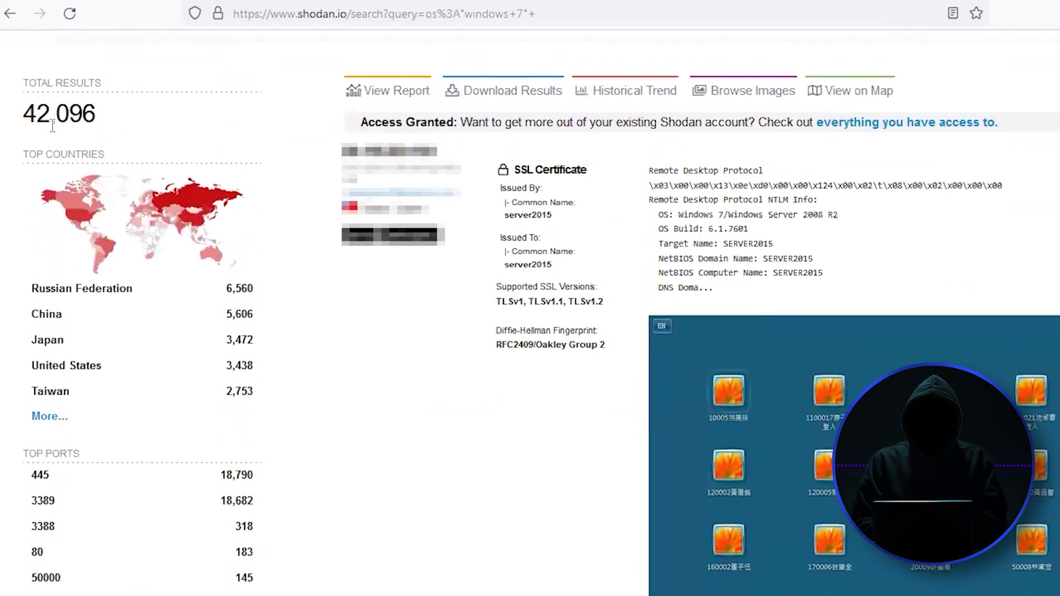
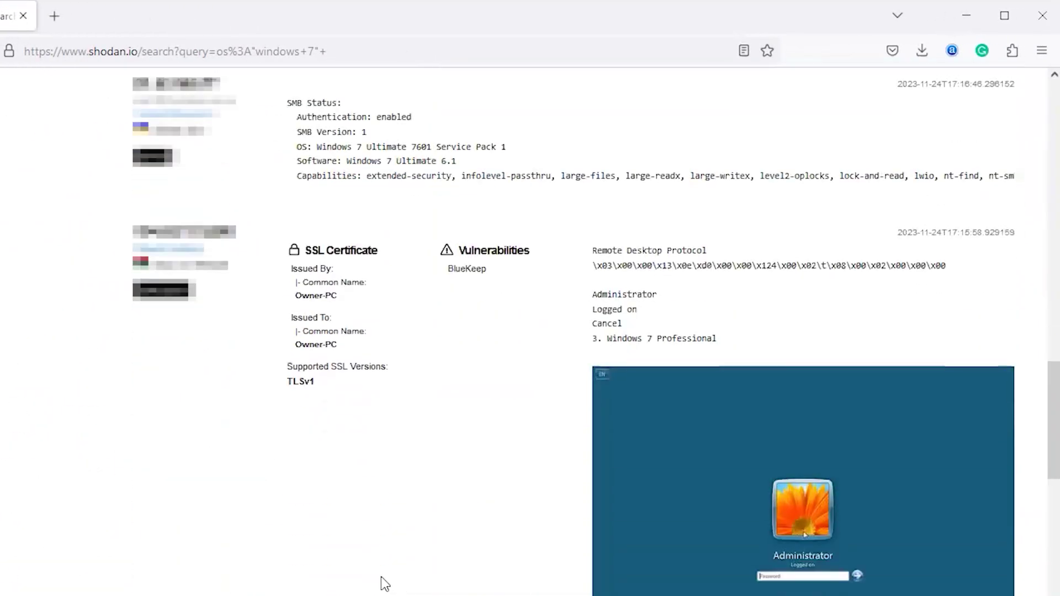
scroll(384, 584, "down", 5)
scroll(741, 560, "down", 6)
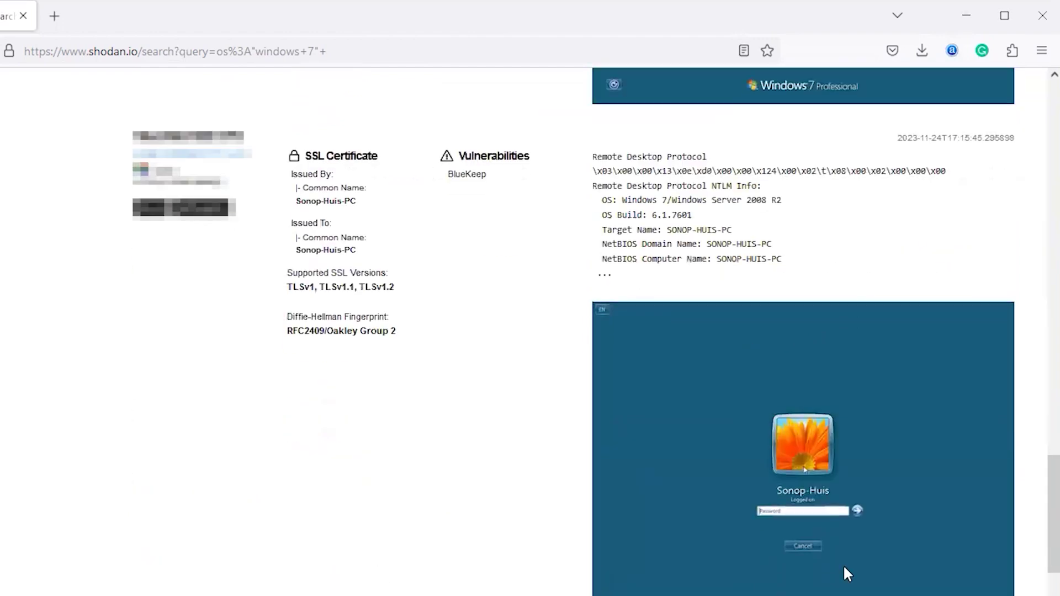
scroll(735, 556, "down", 10)
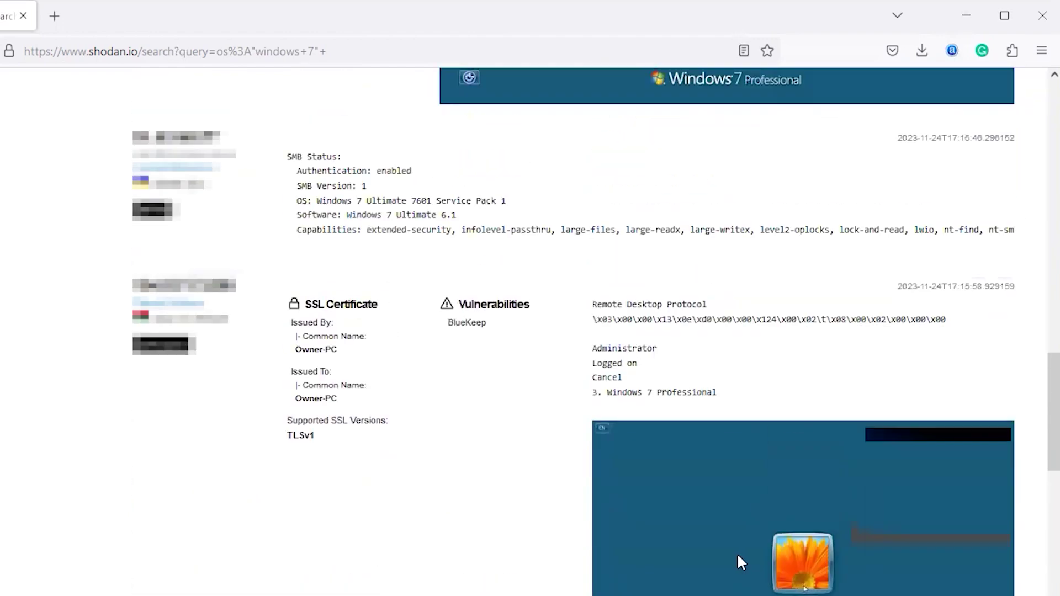
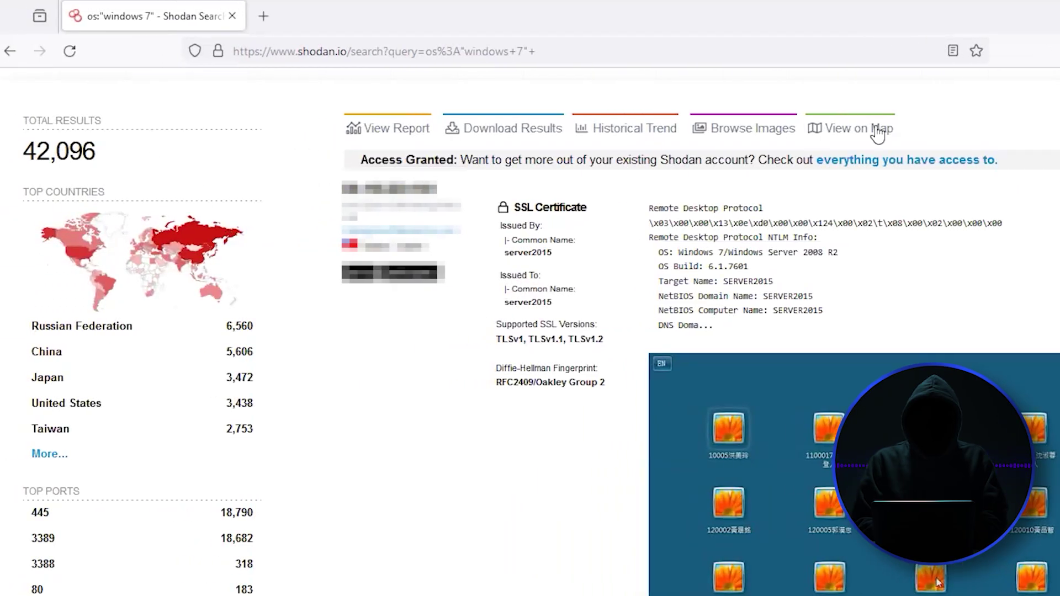
Change the OS filter from "windows 7" to "windows xp" and rerun the search
scroll(772, 131, "up", 2)
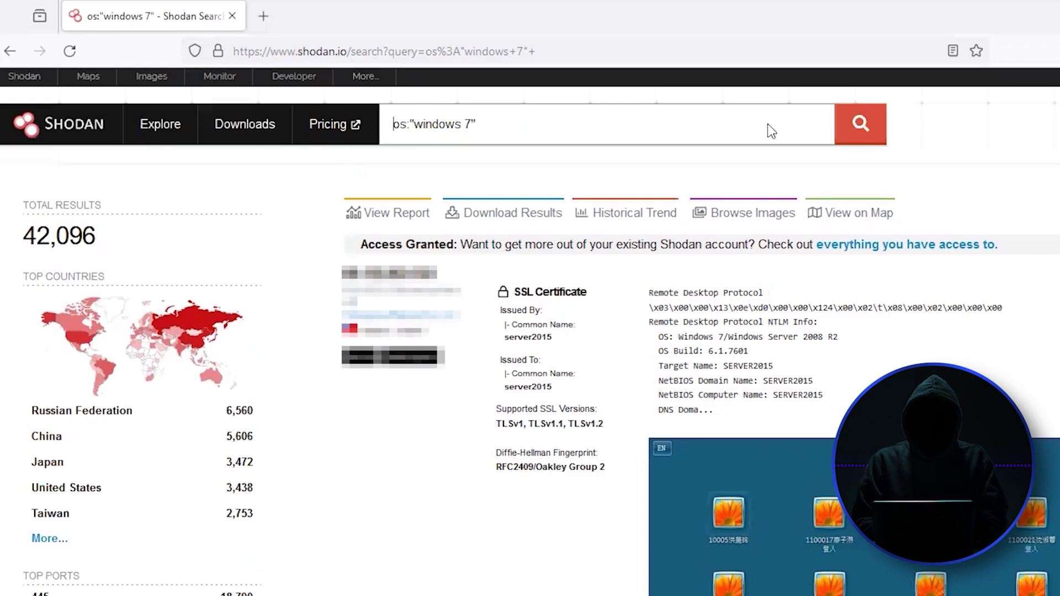
left_click(470, 123)
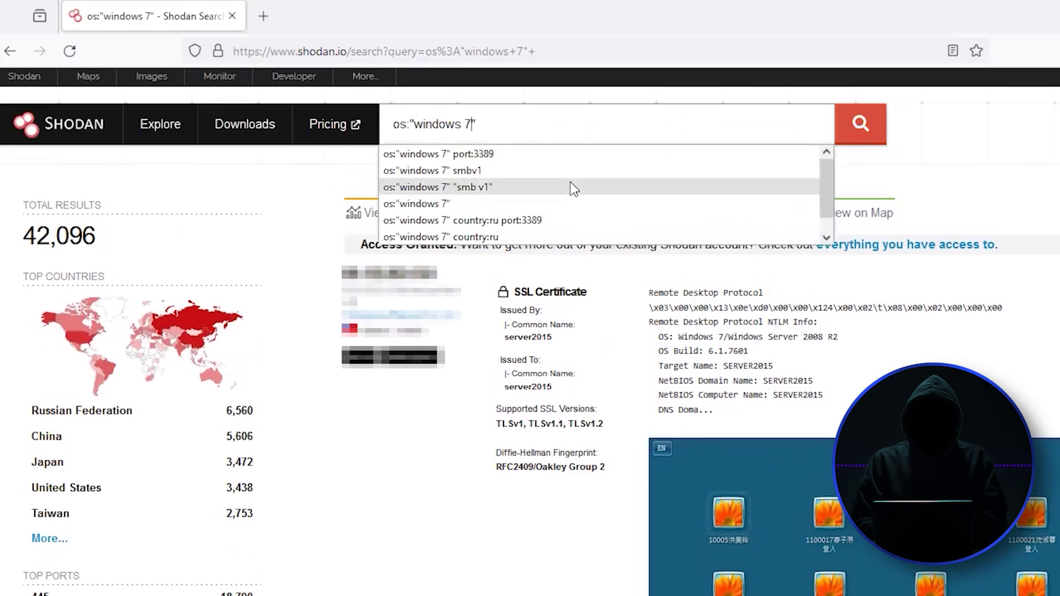
key("BackSpace")
type("xp")
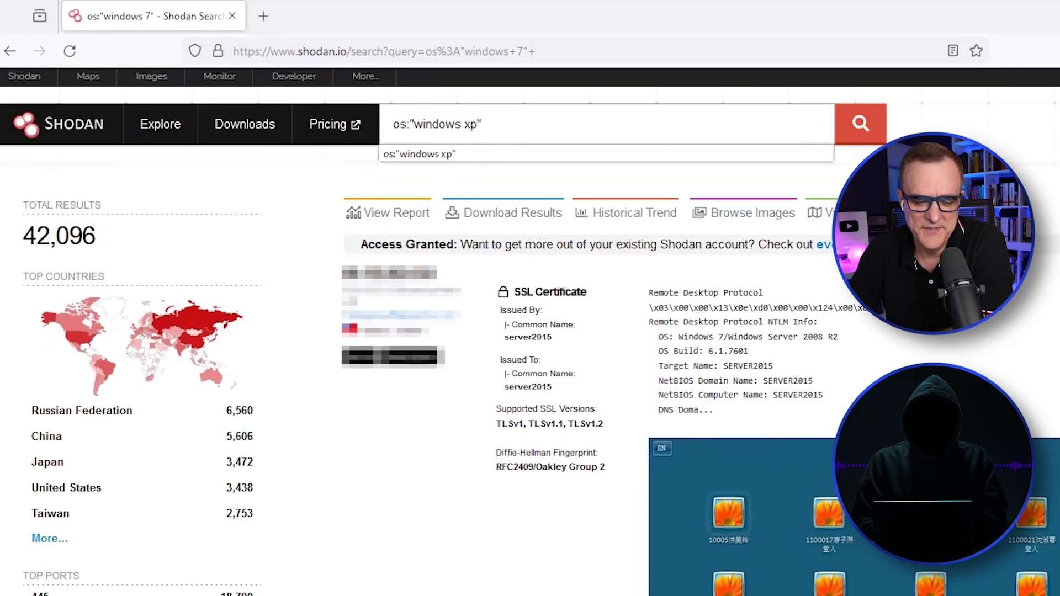
key("Return")
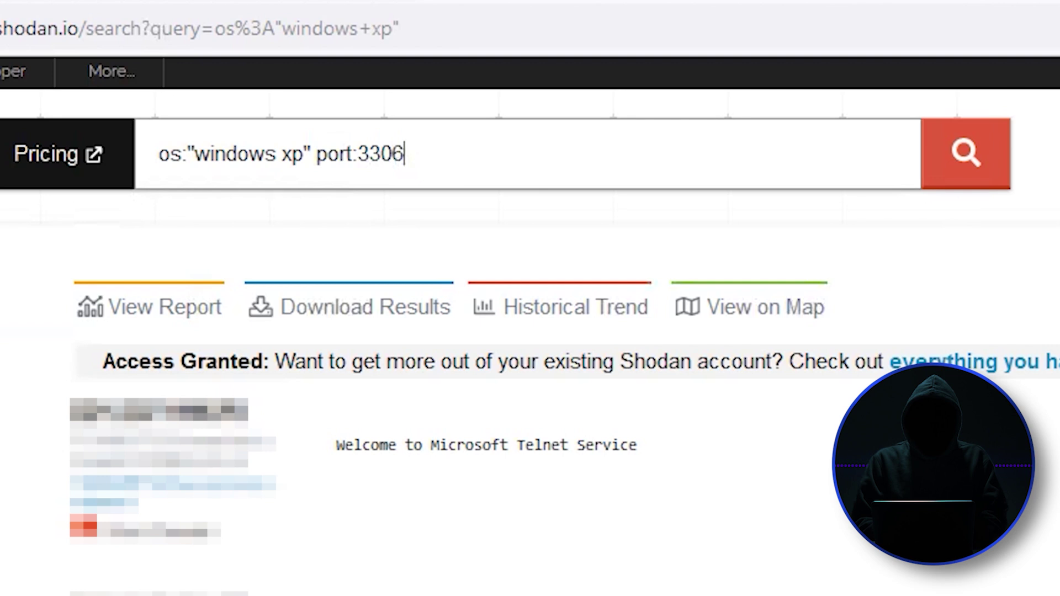
Search Windows XP hosts on port 3306, then switch the port to 1433 for 2,249 results
key("Return")
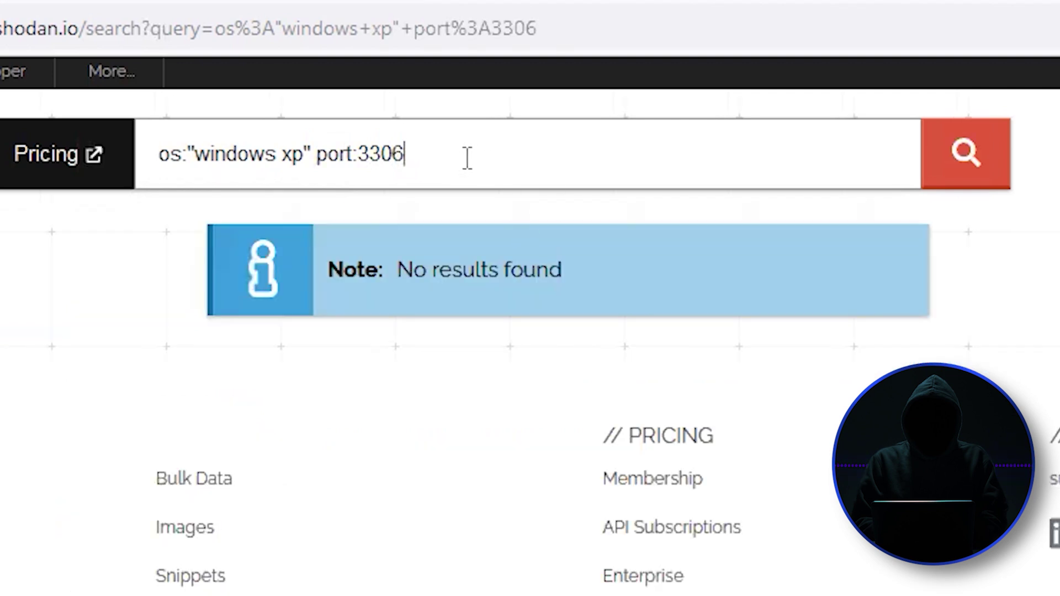
left_click(467, 159)
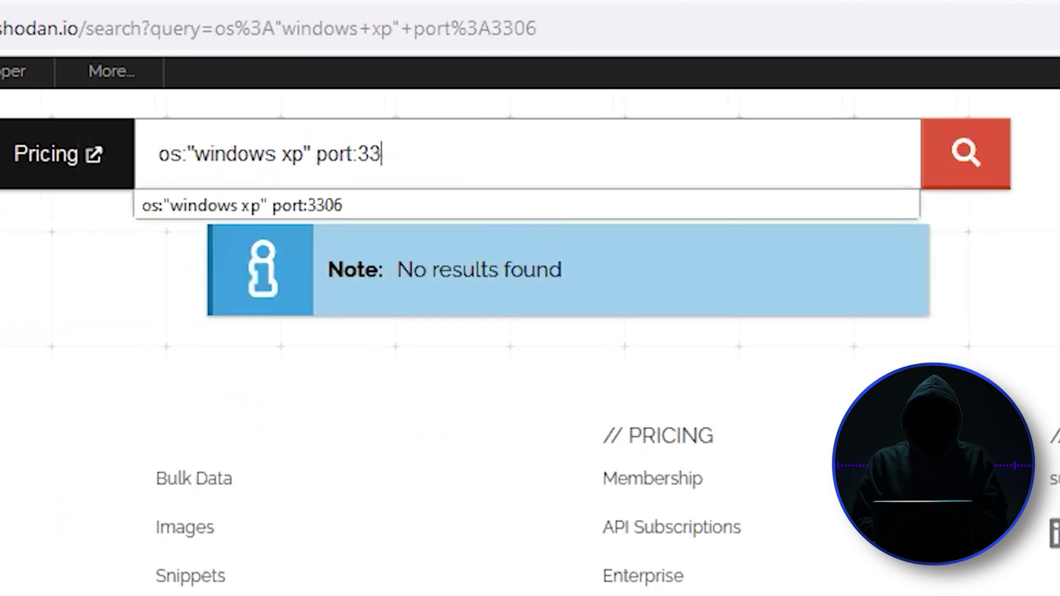
type("1433")
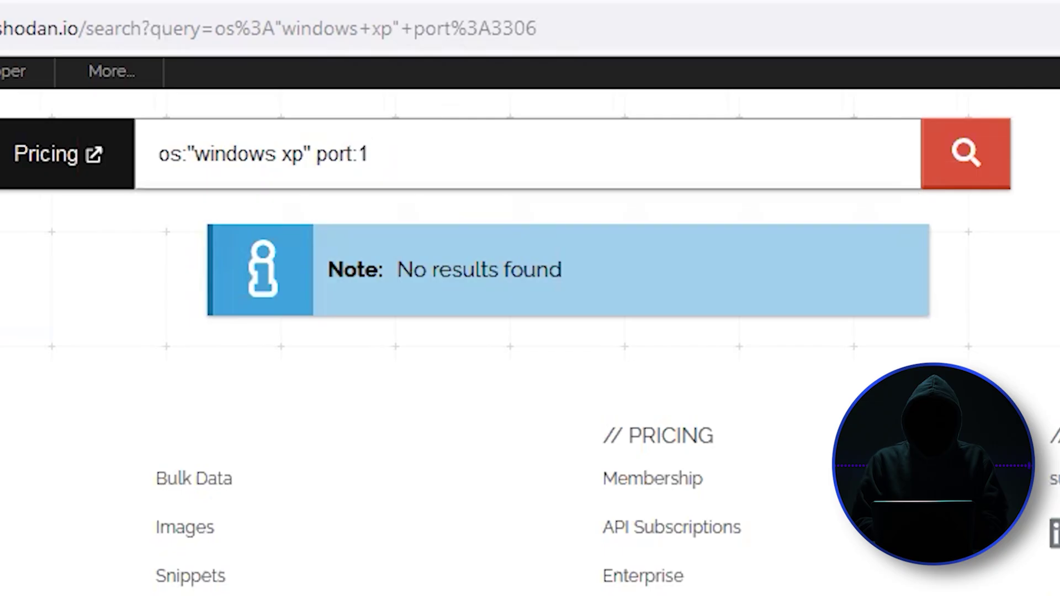
left_click(970, 158)
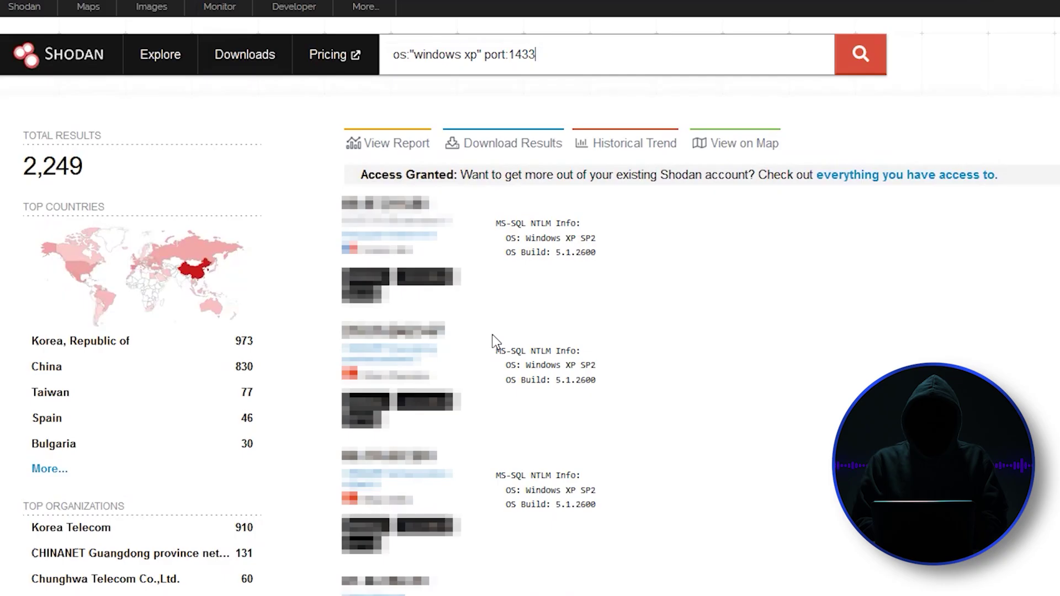
left_click(570, 52)
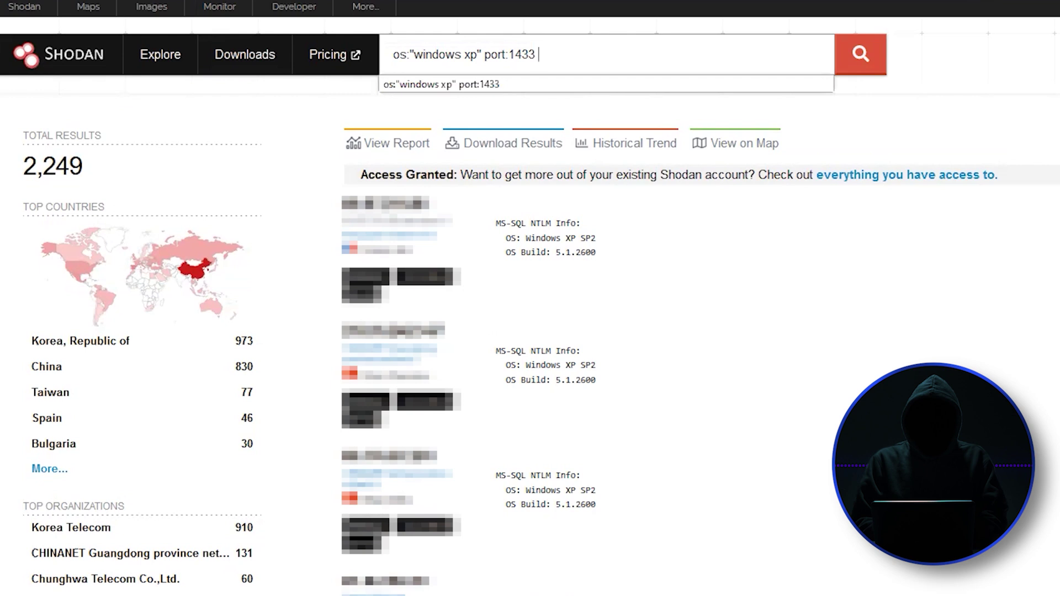
Append " country:" after port:1433 in the Windows XP query
type("country:es")
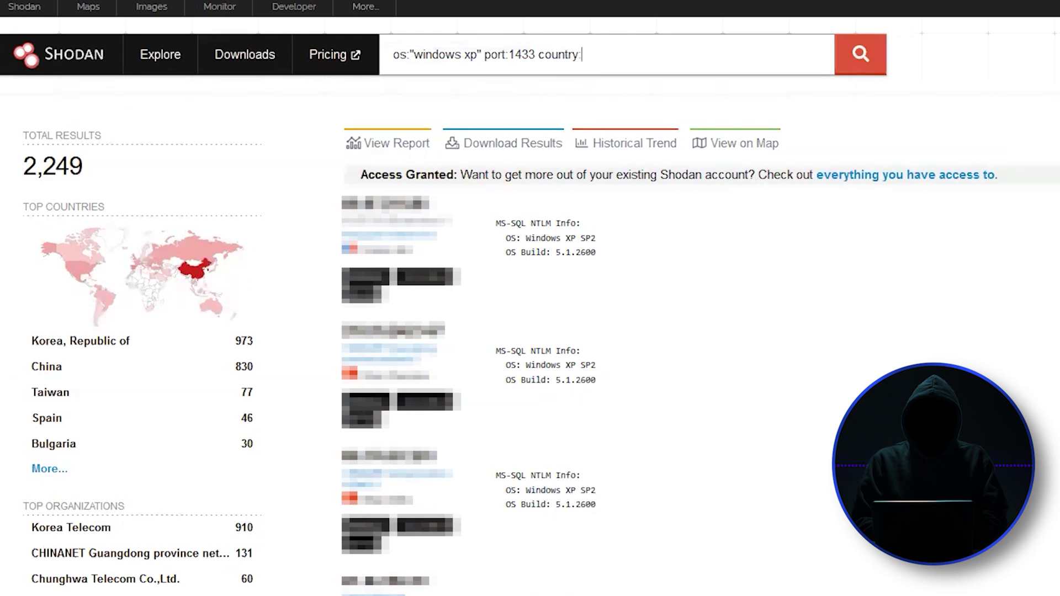
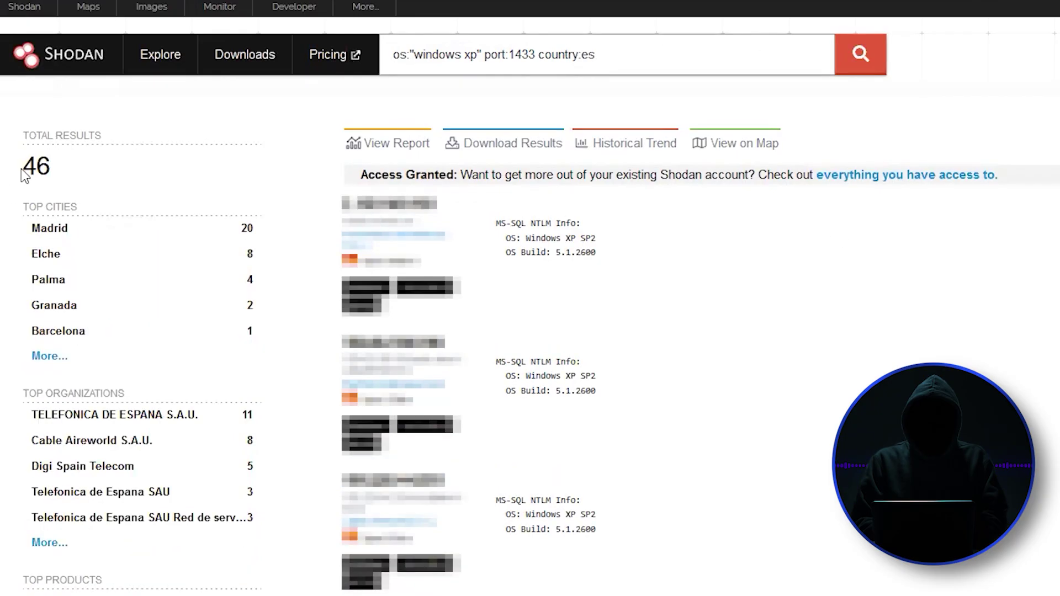
Select the 46 total-results count for the os:"windows xp" port:1433 country:es search
left_click_drag(22, 166, 52, 174)
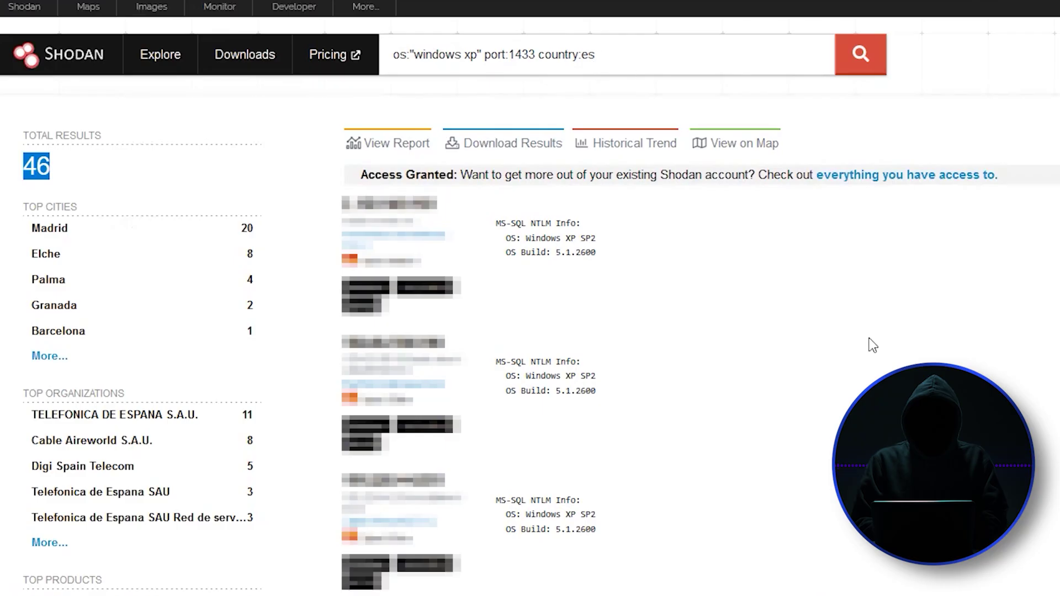
scroll(873, 345, "down", 2)
scroll(873, 346, "up", 2)
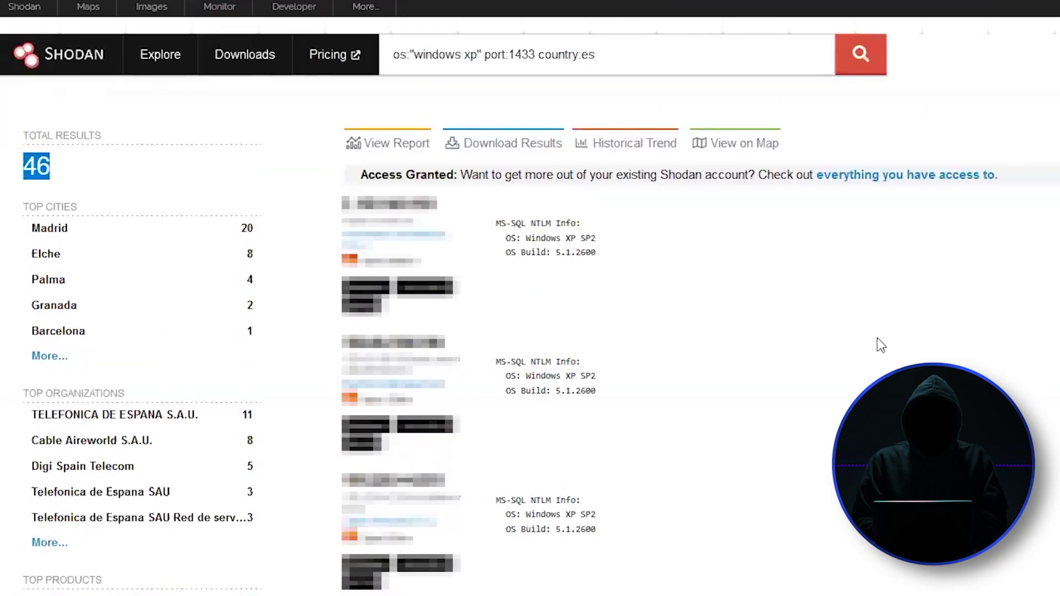